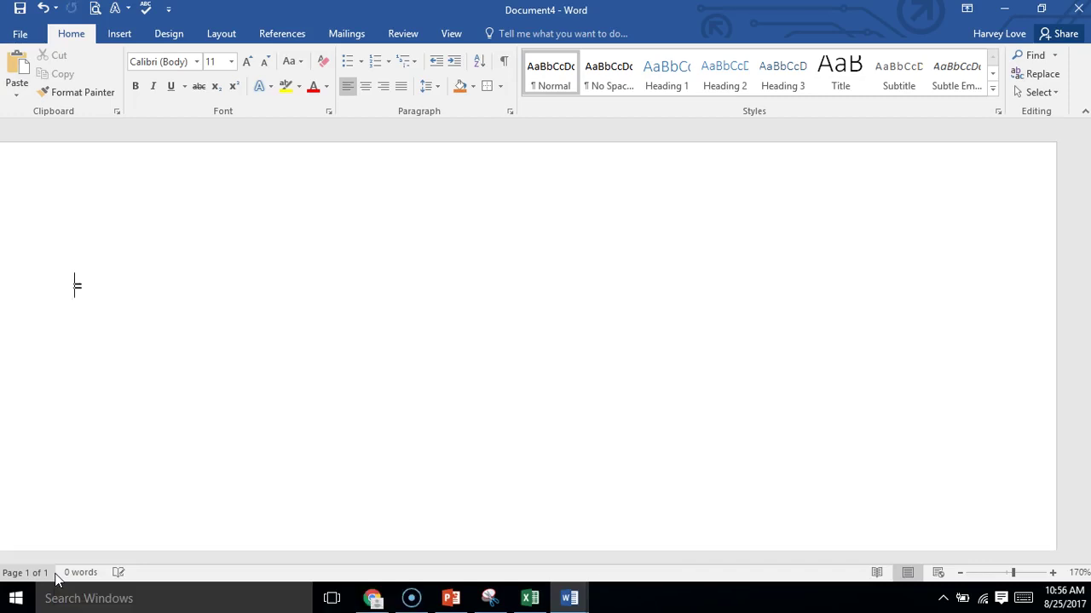
Step: Generate three sample paragraphs of three sentences each with =rand(3,3) and center the empty line below them
text(nd(3,3)
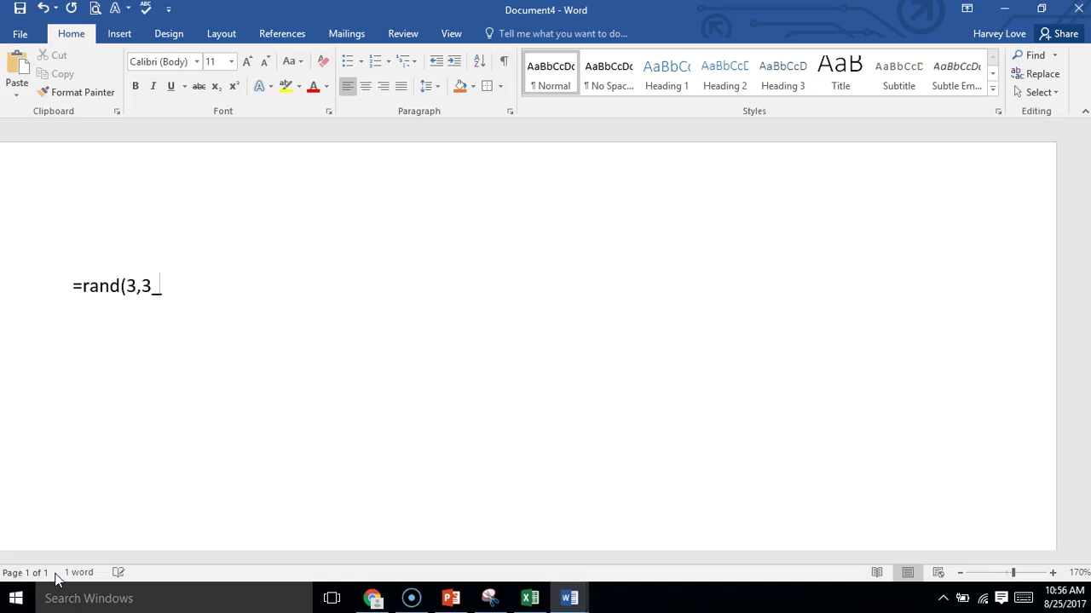
key(Return)
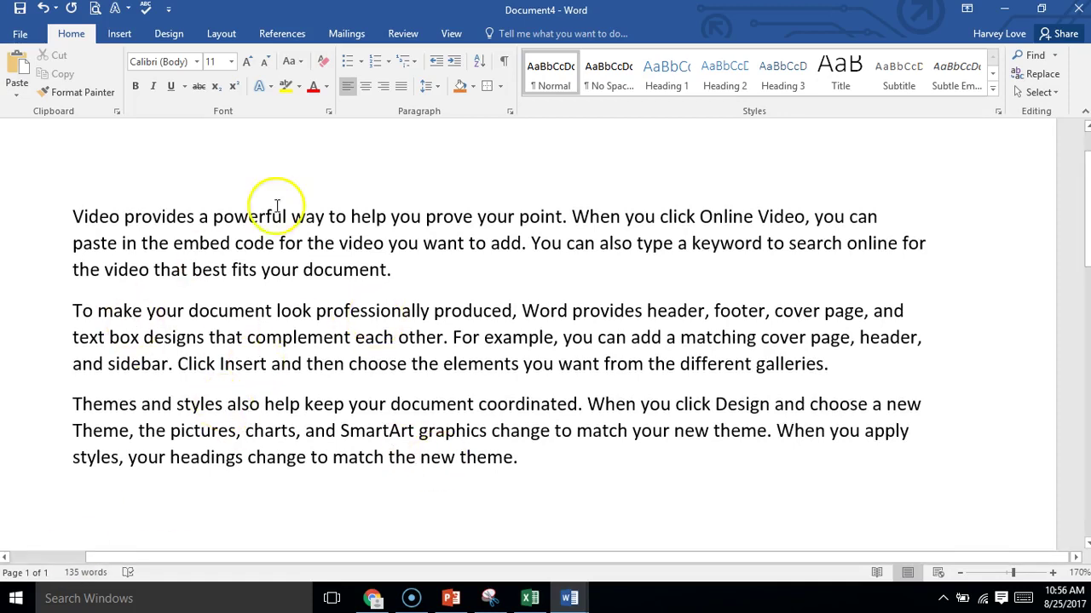
click(366, 89)
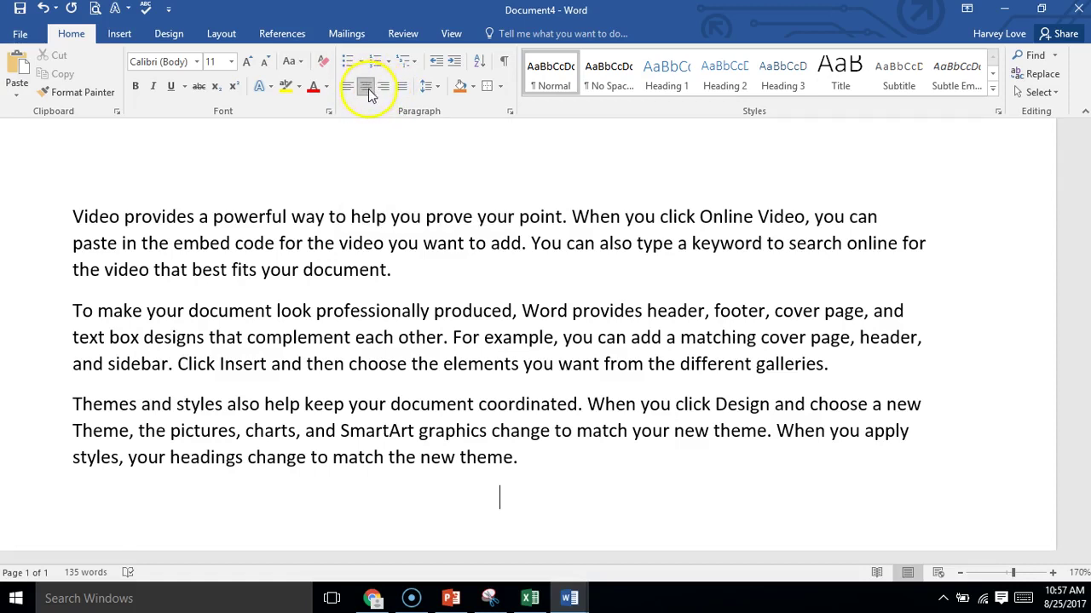
Step: Apply center, right and finally justified alignment to the whole first paragraph
click(401, 310)
drag(292, 270, 219, 236)
click(232, 249)
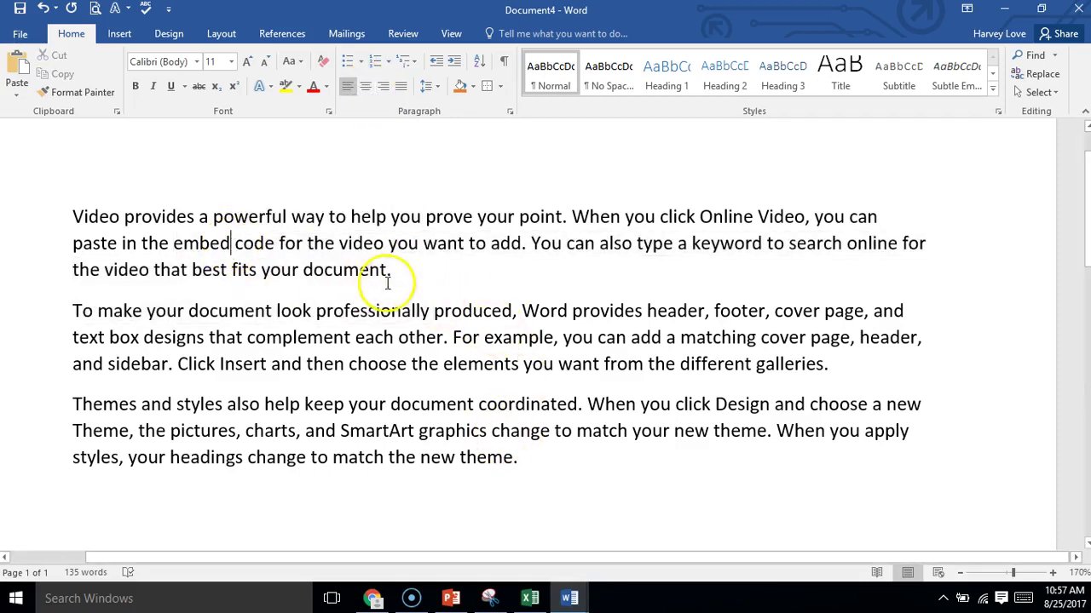
drag(390, 270, 68, 224)
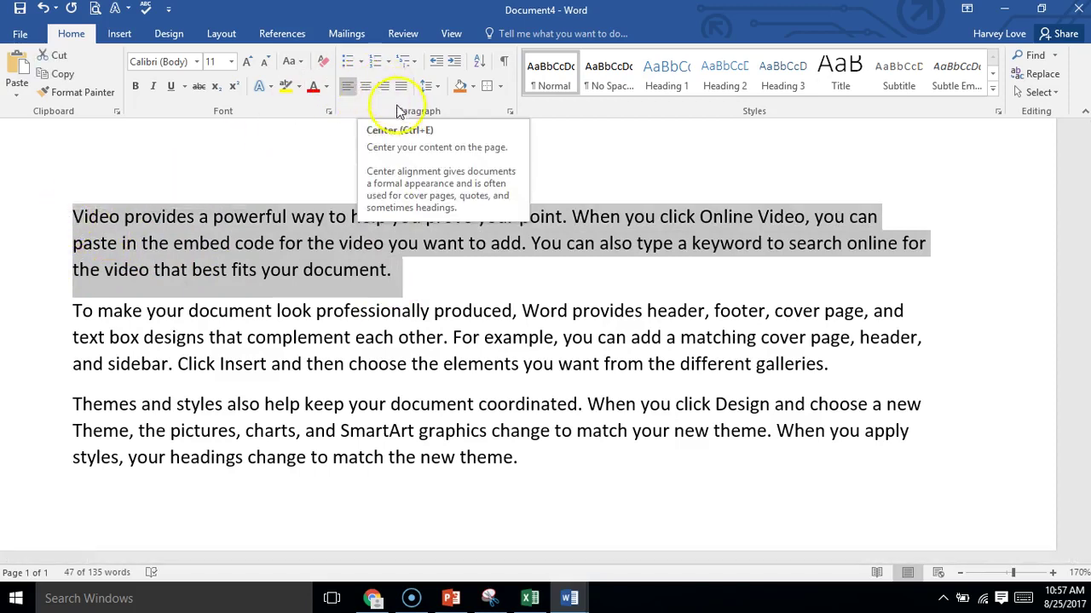
click(365, 87)
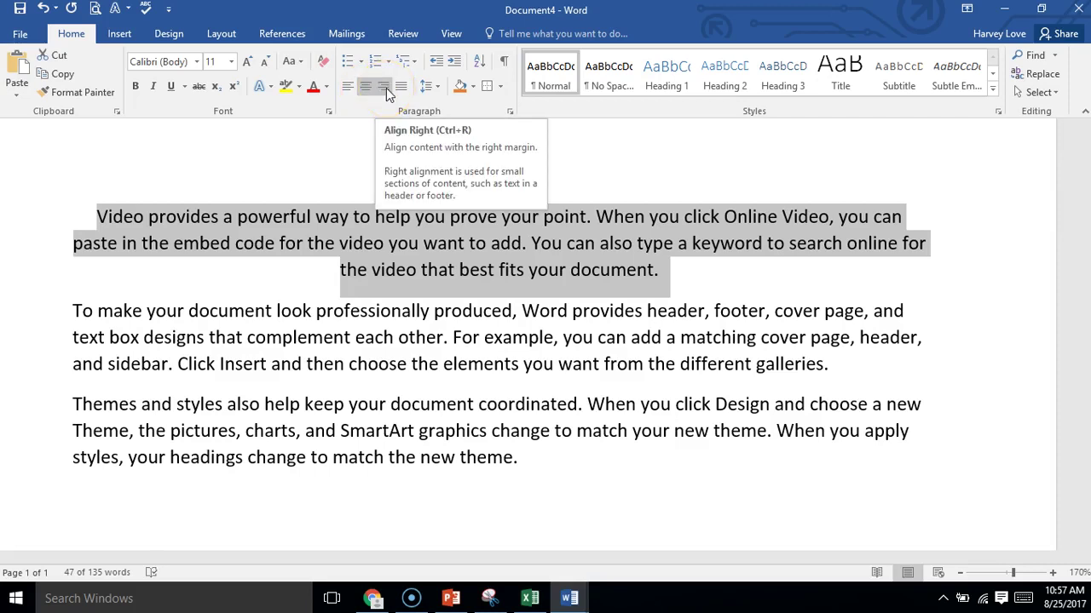
click(386, 88)
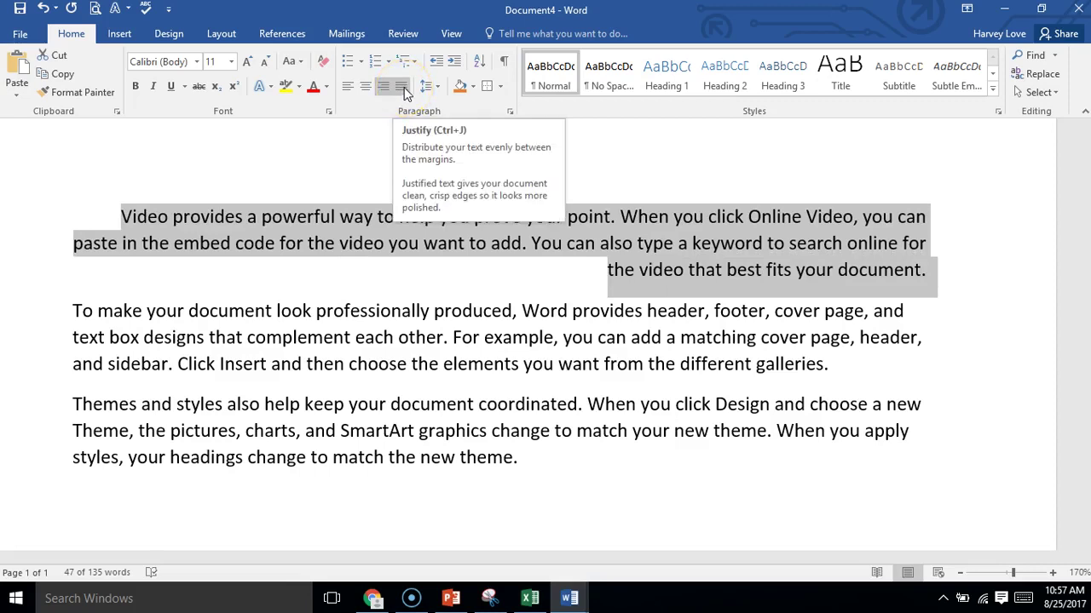
click(404, 87)
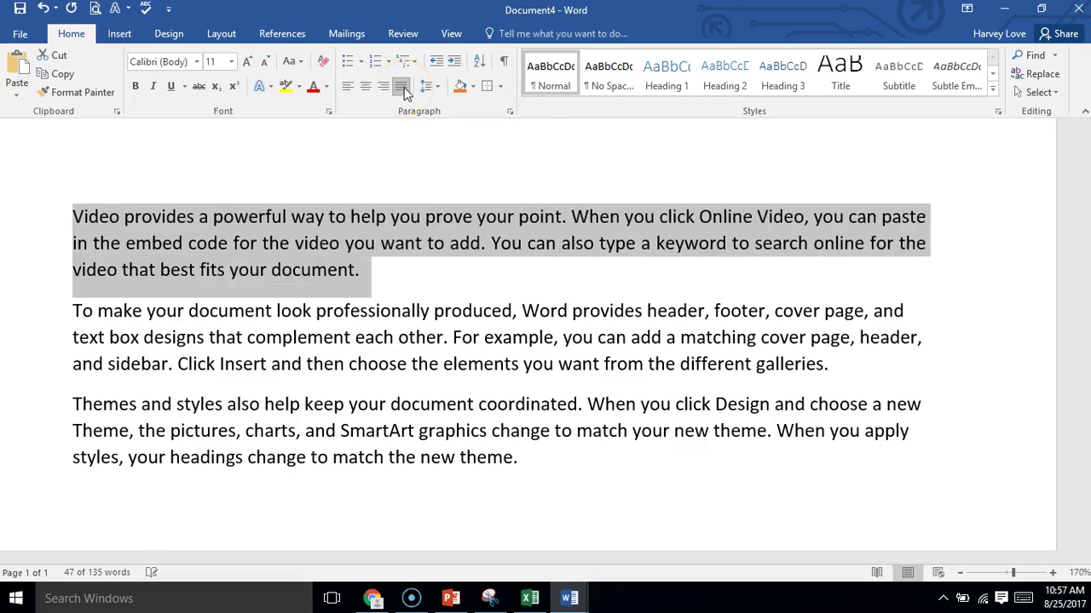
Step: Append filler characters to the end of the first paragraph until its last line reaches the right margin
click(481, 277)
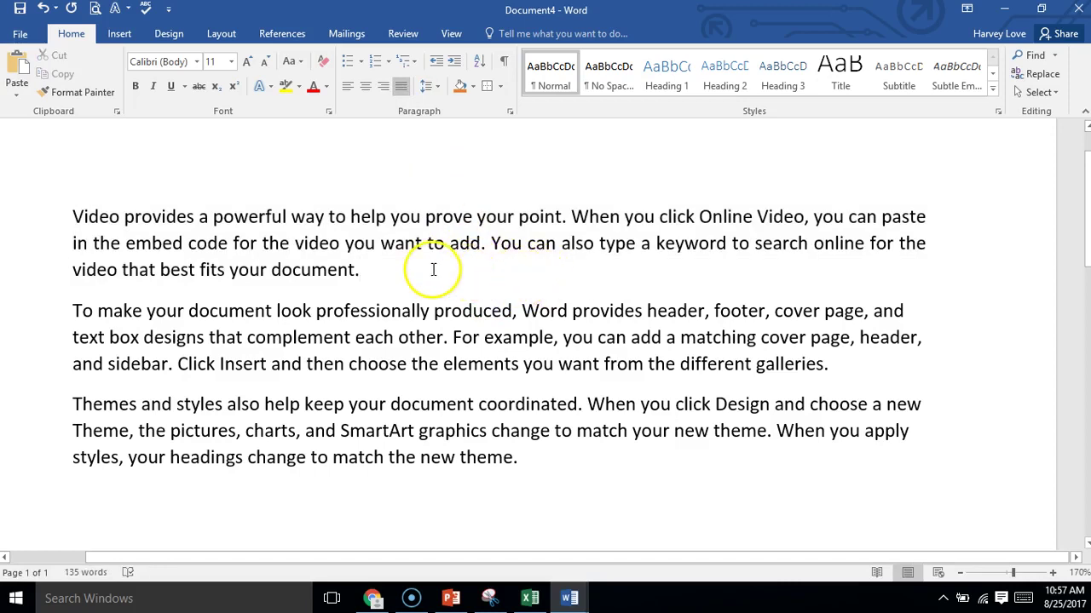
text(a;sldkfjfjdkdksla;sldkfjfkidksla;s;sldkfjfjdksla;a;sldkf)
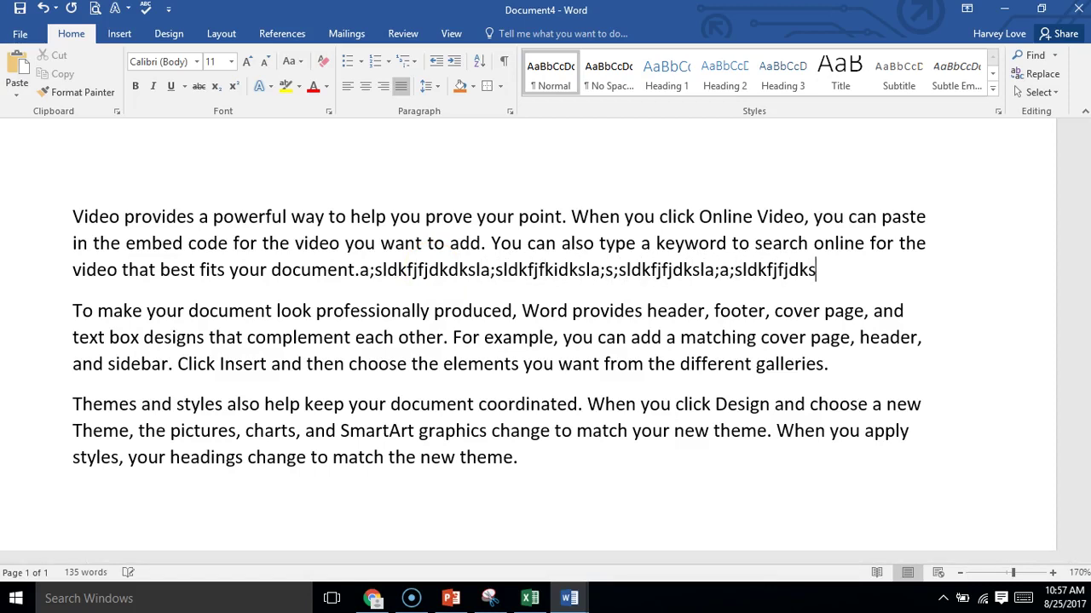
text(jfjdksla;)
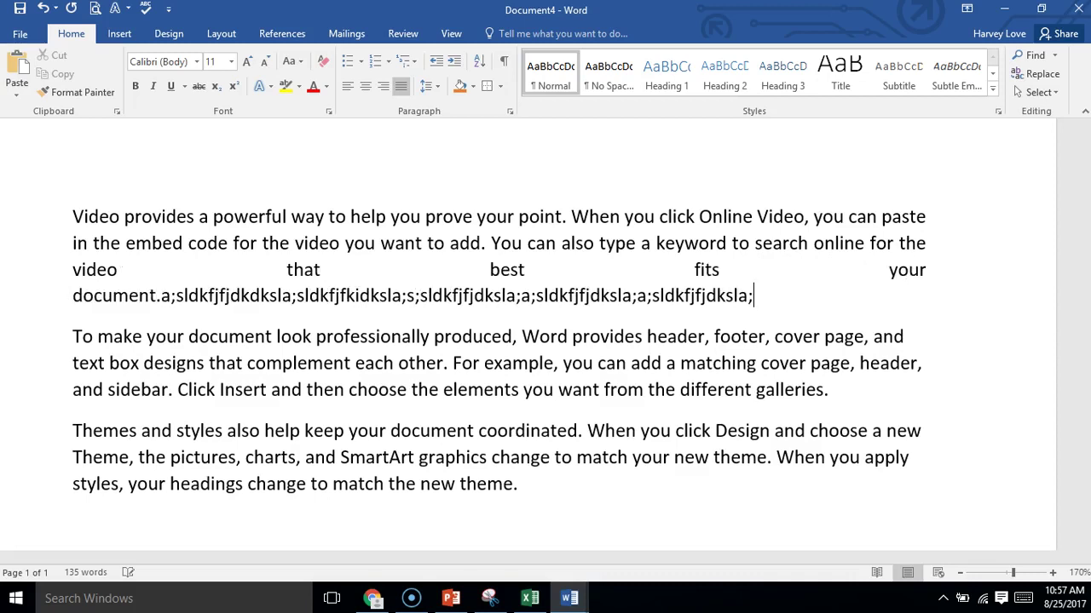
key(BackSpace)
key(BackSpace)
key(BackSpace)
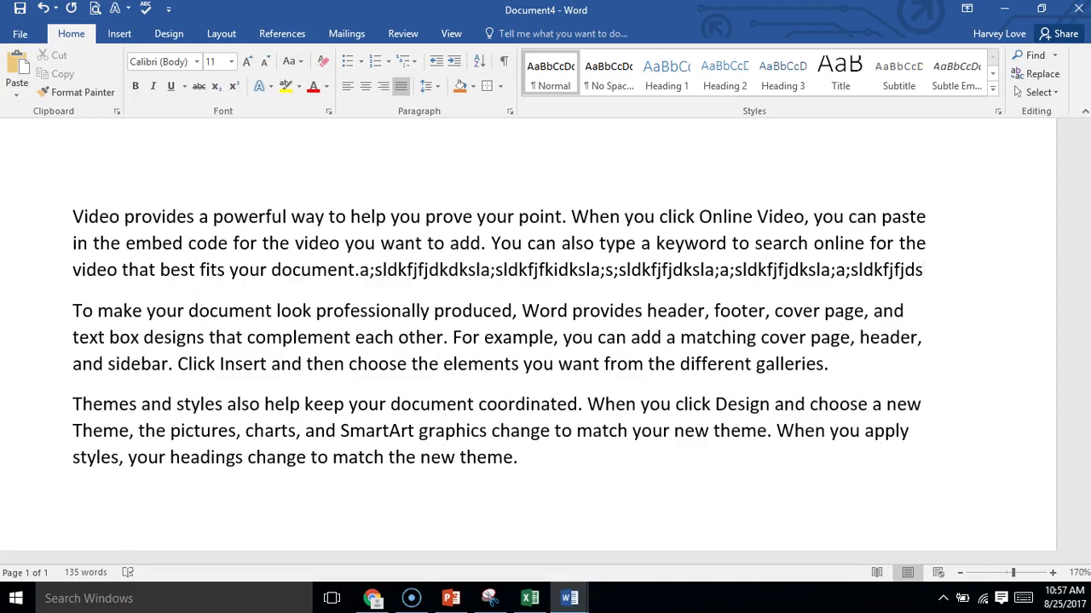
Step: Replace the first letters of the three paragraphs with Z, I and A, in that order
drag(929, 269, 72, 218)
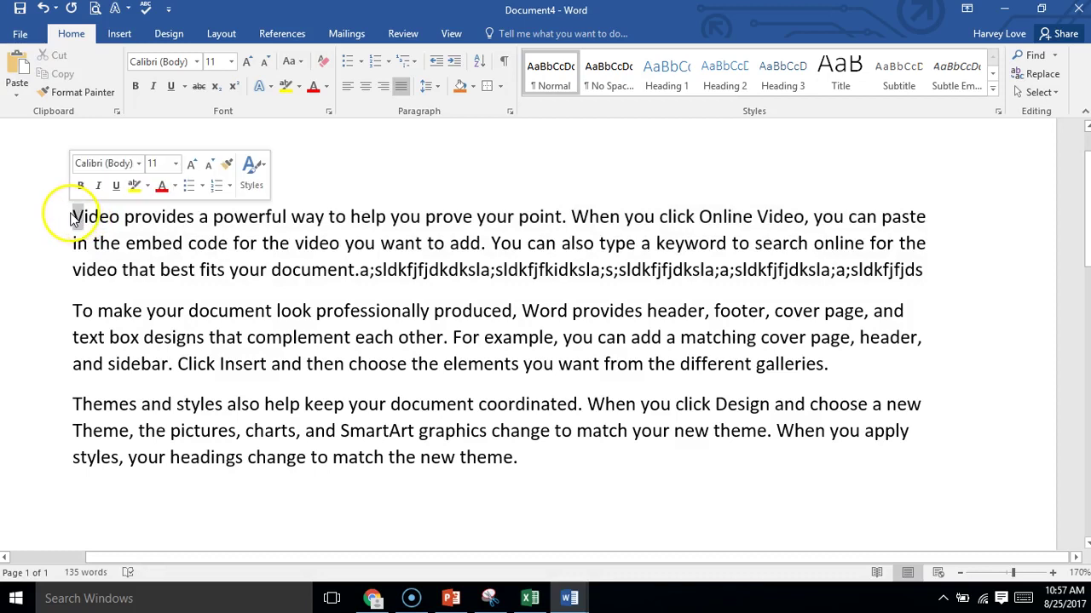
text(Z)
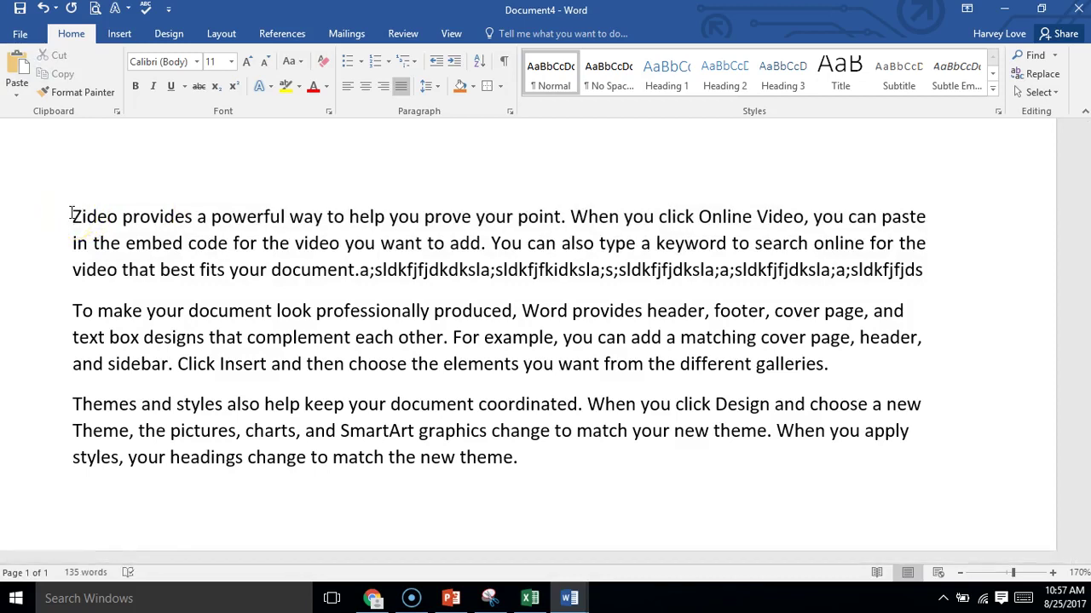
click(75, 312)
drag(81, 313, 71, 315)
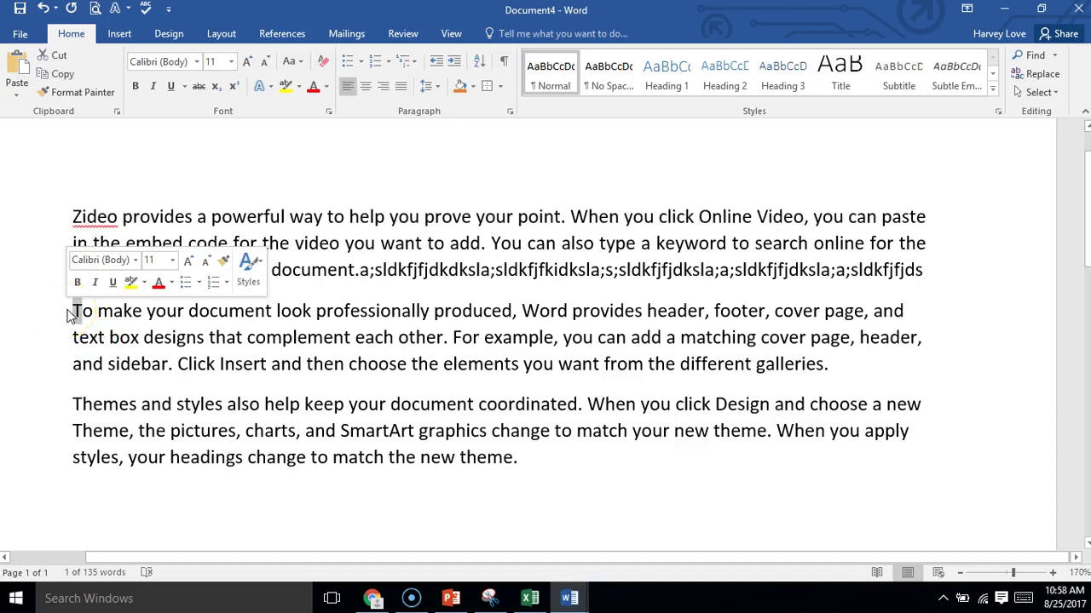
text(I)
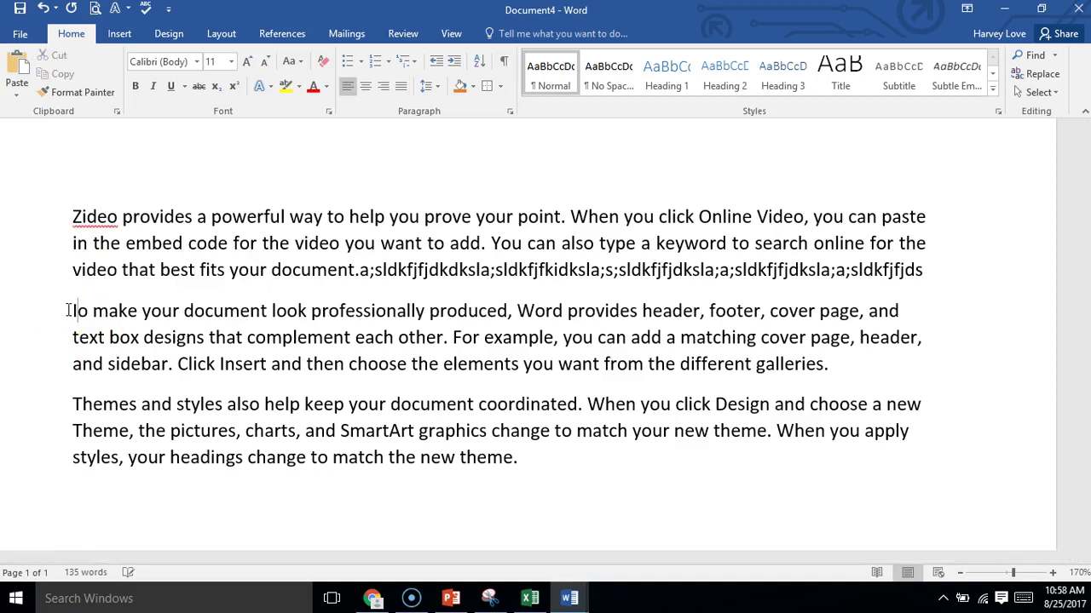
drag(68, 311, 73, 406)
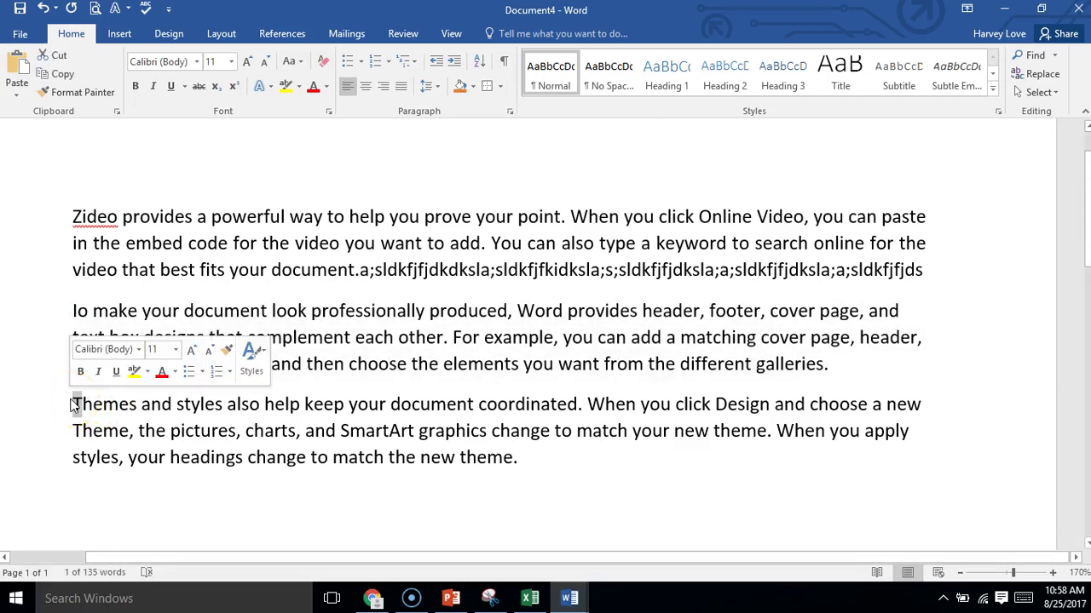
text(A)
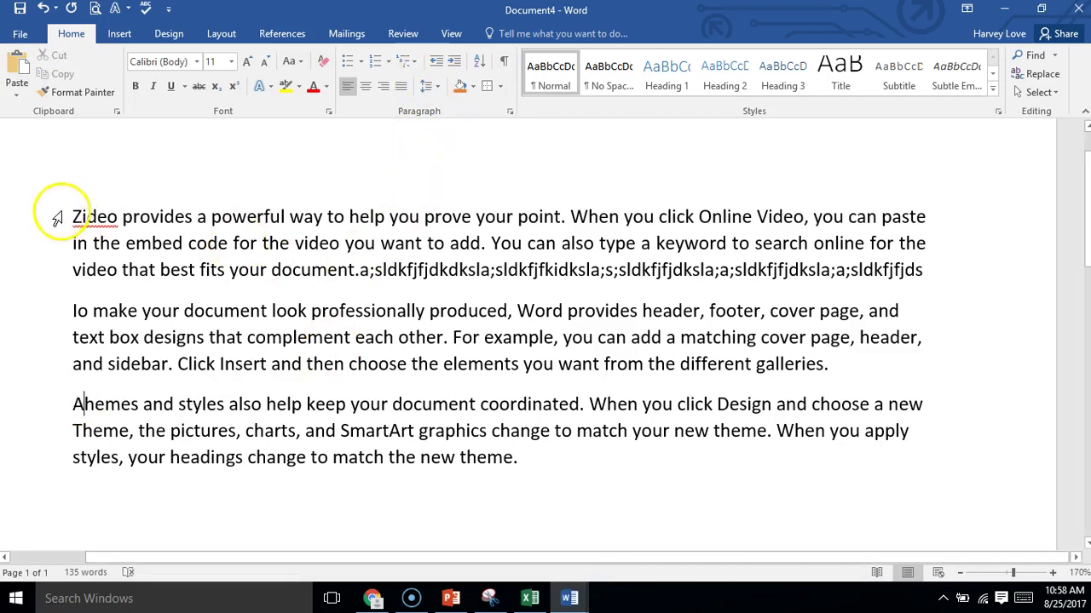
Step: Enlarge the initial Z of the first paragraph to 14 pt and the initial I of the second to 16 pt
drag(73, 216, 84, 217)
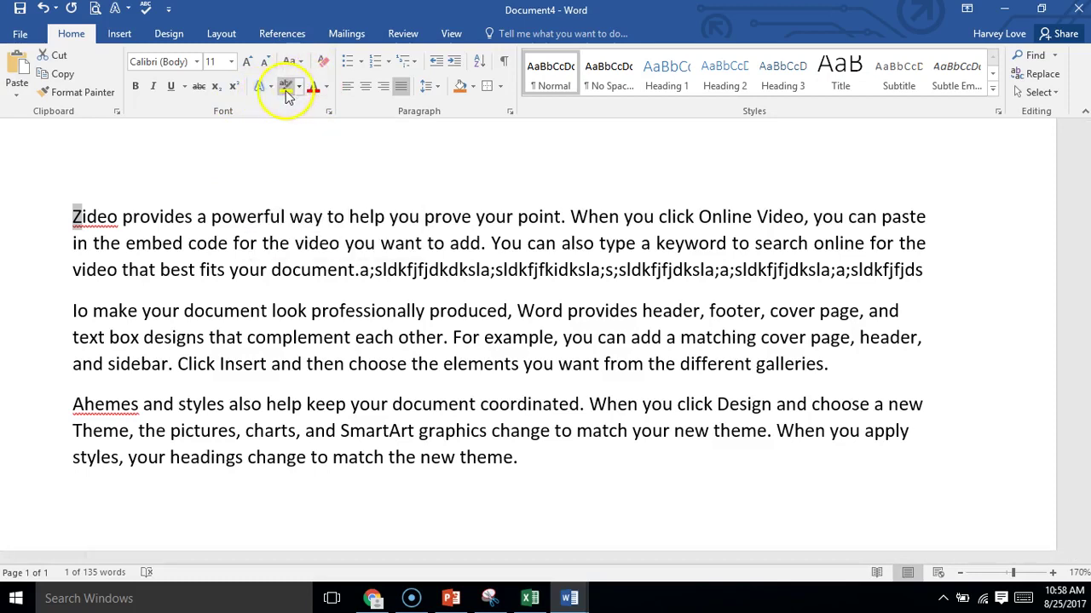
click(247, 62)
click(247, 62)
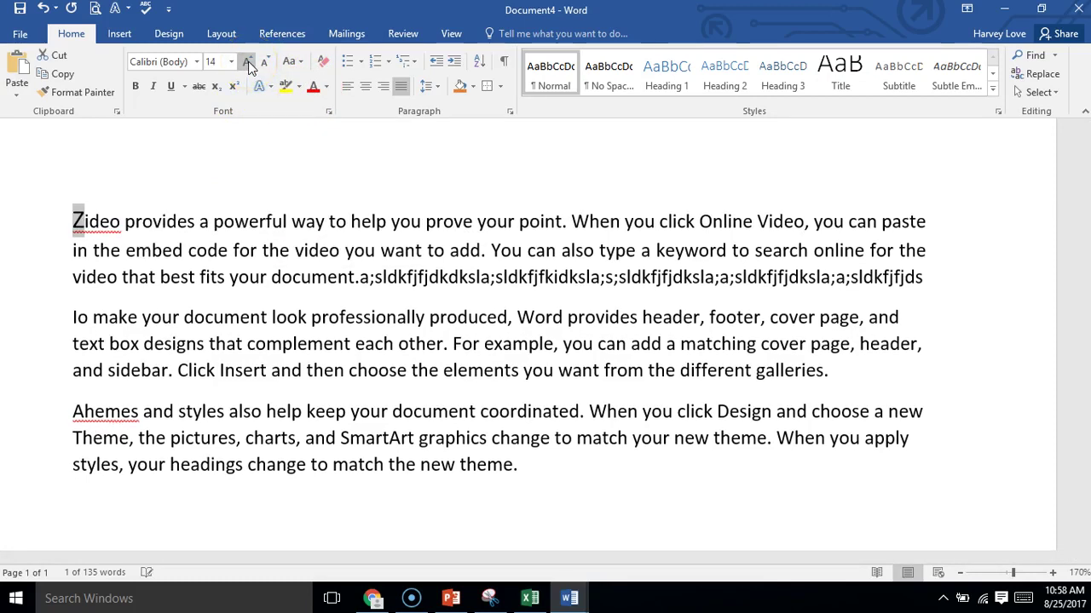
drag(77, 321, 68, 321)
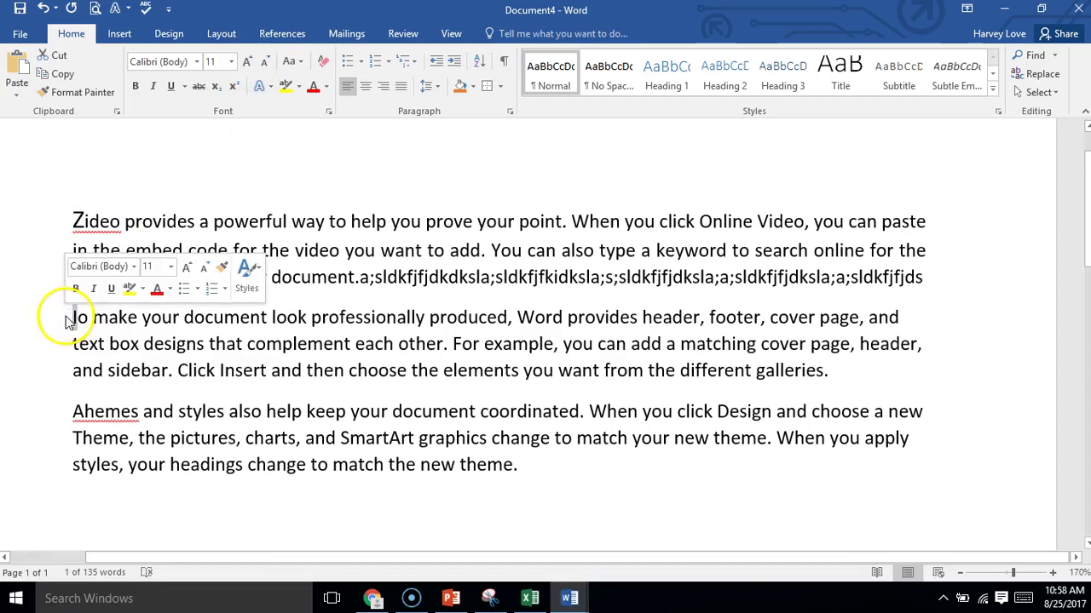
click(247, 62)
click(247, 63)
click(247, 62)
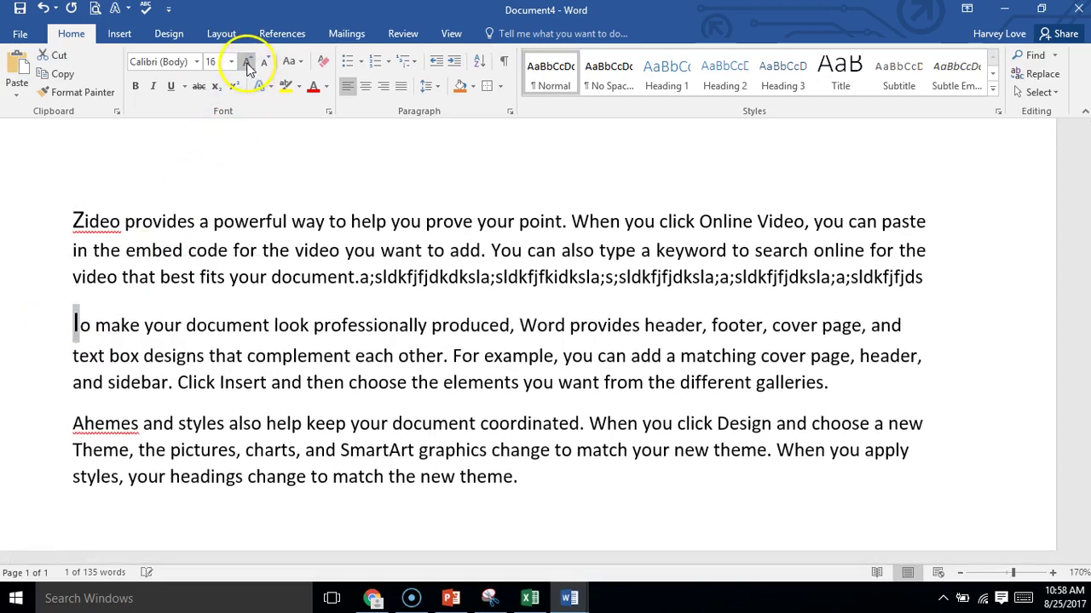
Step: Make the initial A of the third paragraph bold and enlarge it to 16 pt
mouse_move(82, 423)
mouse_down()
mouse_move(58, 423)
mouse_move(68, 424)
mouse_up()
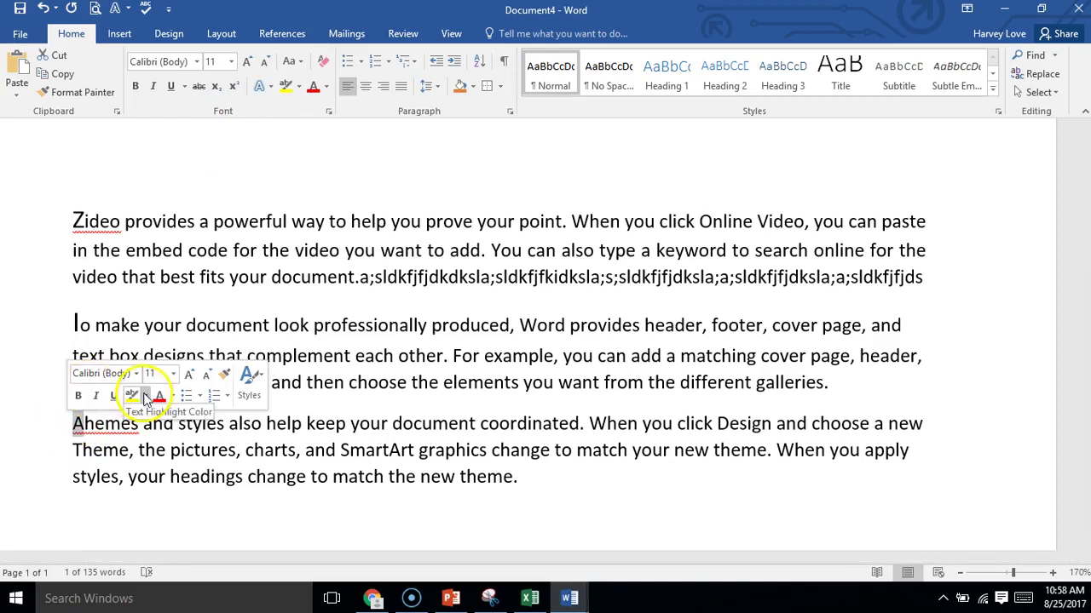
click(77, 395)
click(188, 375)
click(188, 375)
click(211, 462)
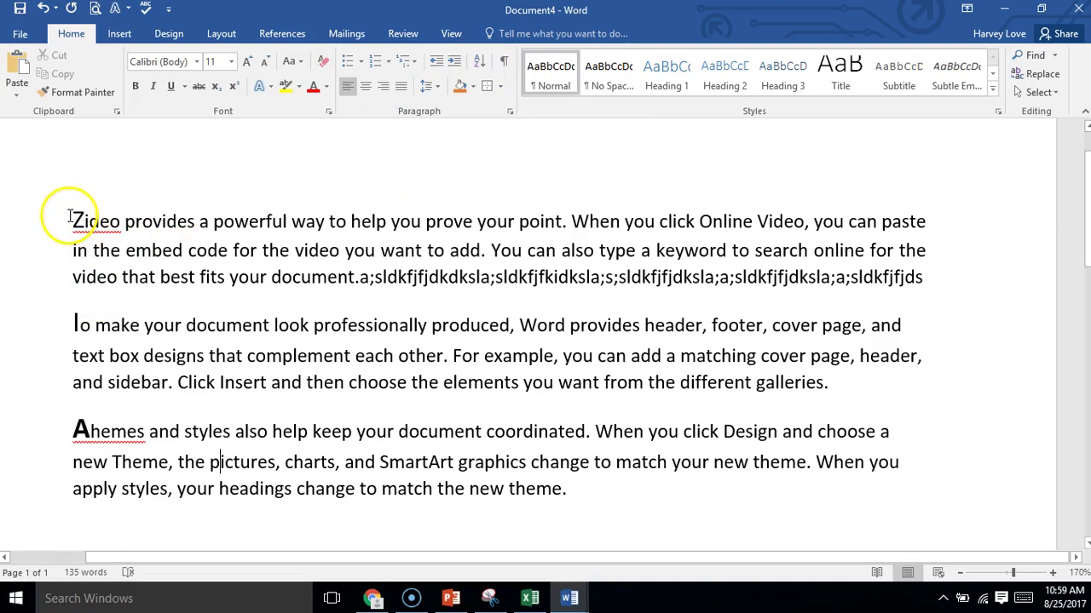
Step: Try an ascending text sort of all the paragraphs and undo it
click(480, 61)
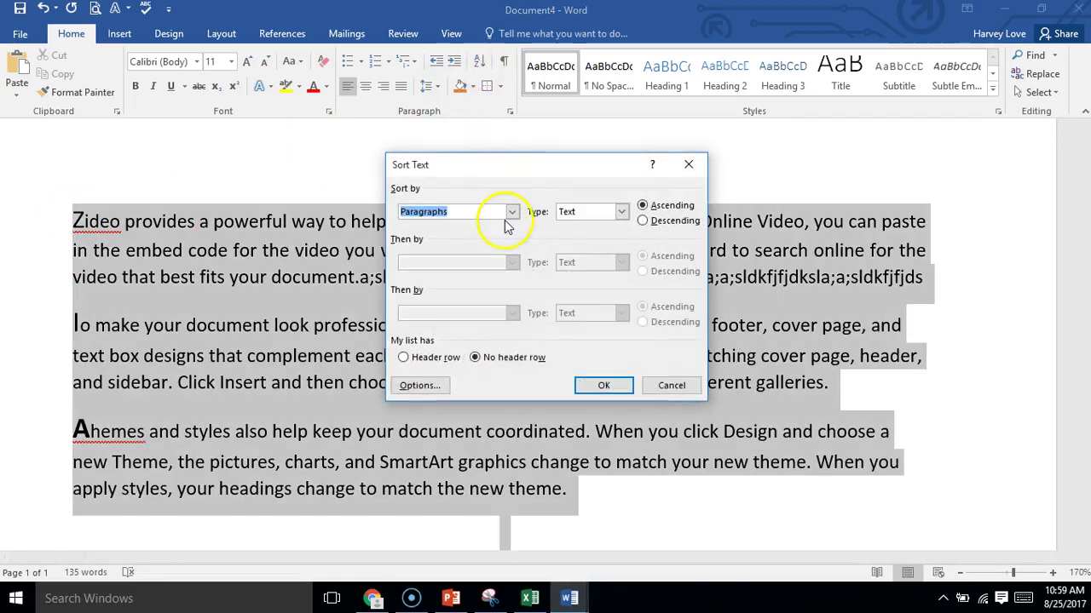
click(625, 386)
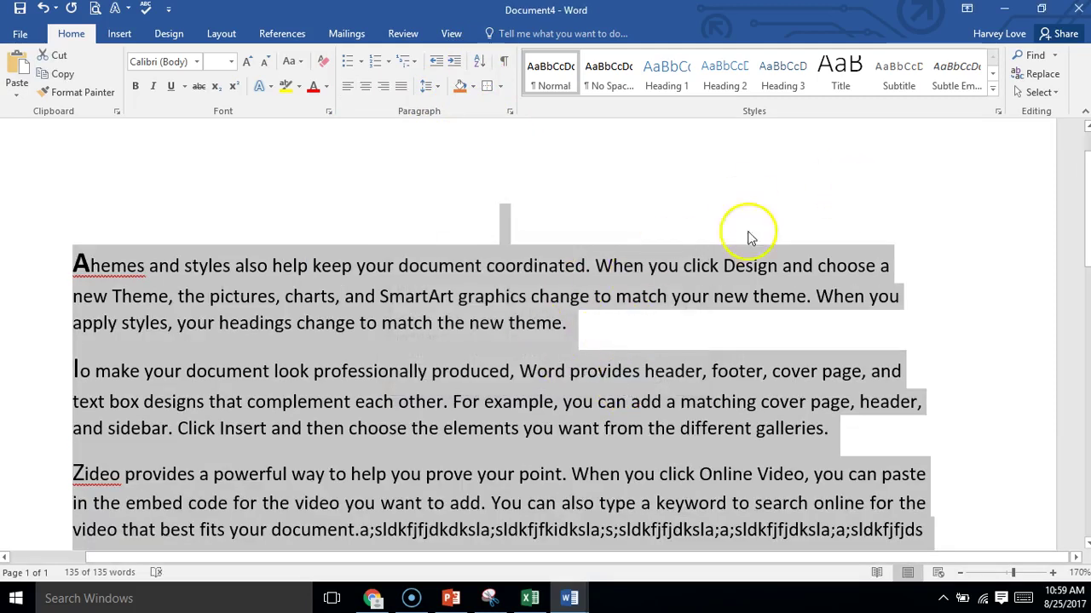
click(87, 265)
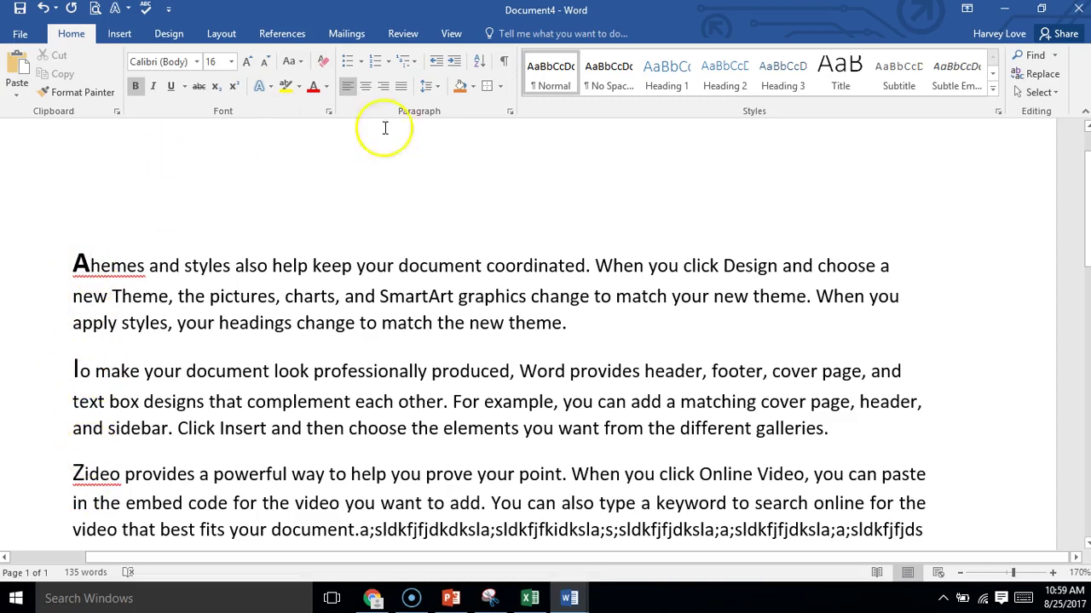
click(44, 10)
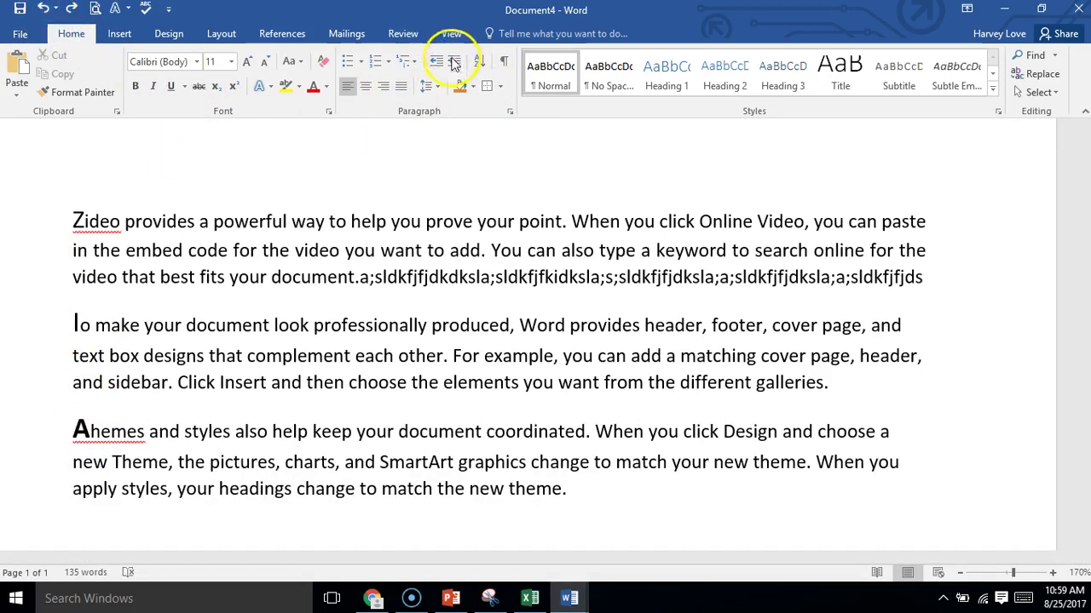
Step: Sort the whole document by paragraphs as text in ascending order, with no header row
click(478, 61)
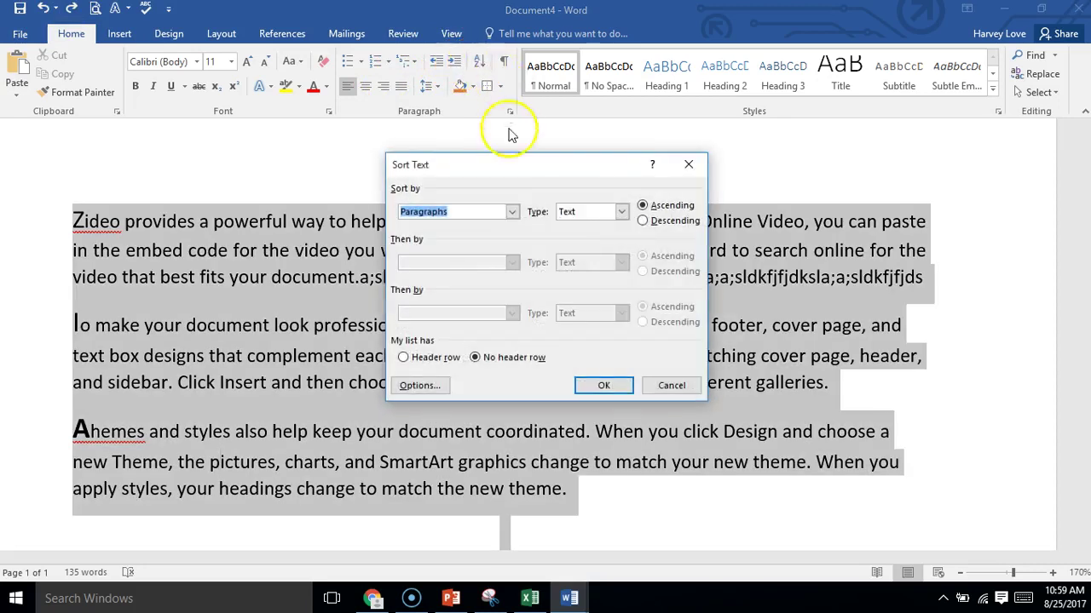
click(621, 211)
click(621, 211)
click(603, 386)
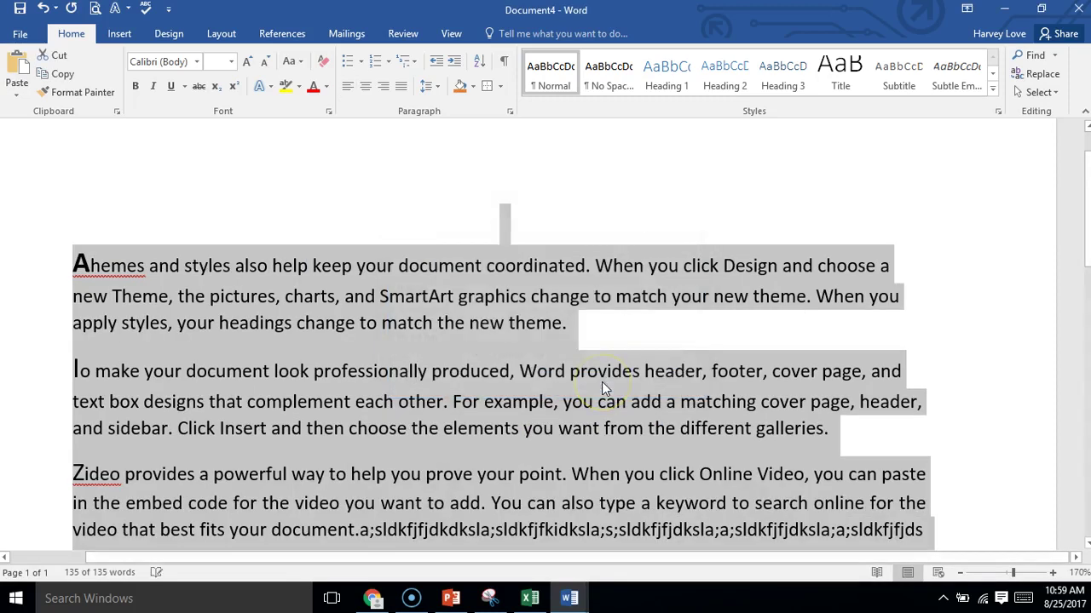
Step: Put the cursor in the empty line above the text and show the paragraph marks and other formatting symbols
click(452, 230)
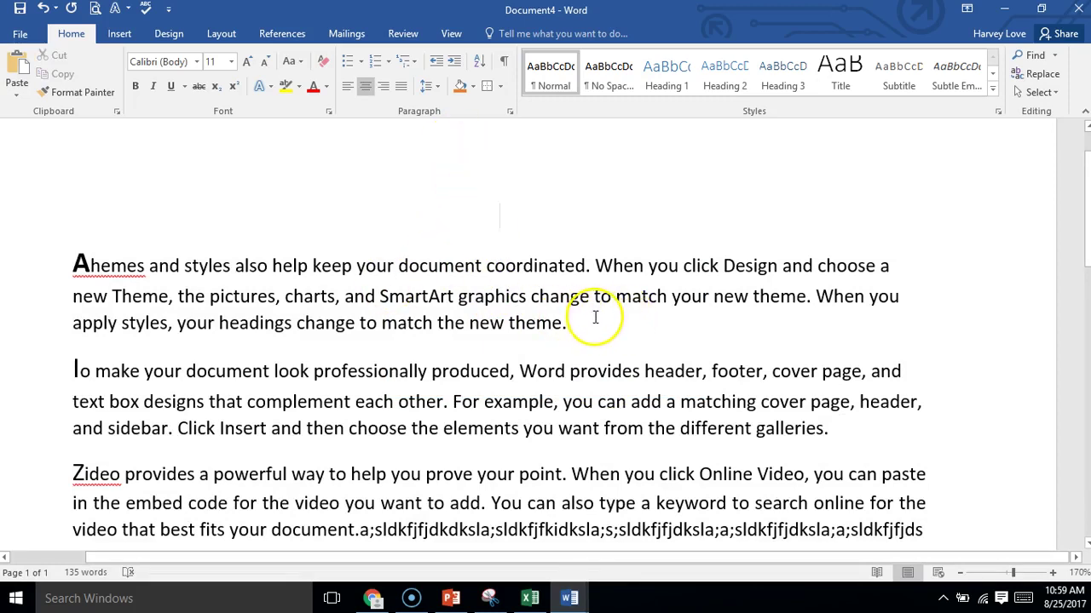
click(507, 65)
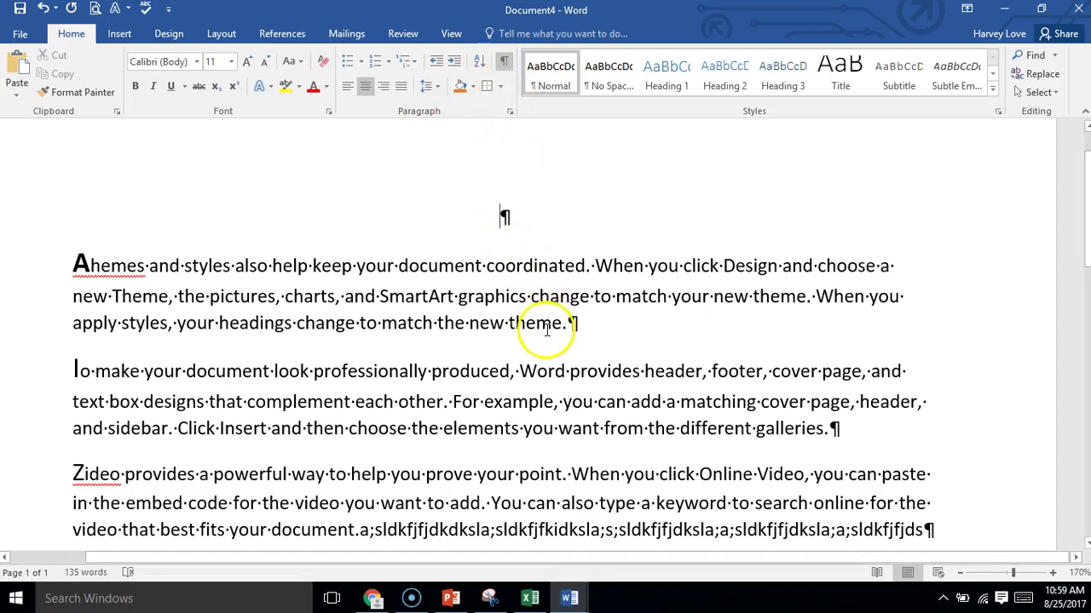
Step: Insert blank paragraphs after the paragraph starting with A and delete them again, keeping its final period
click(573, 323)
key(Return)
key(Return)
key(Return)
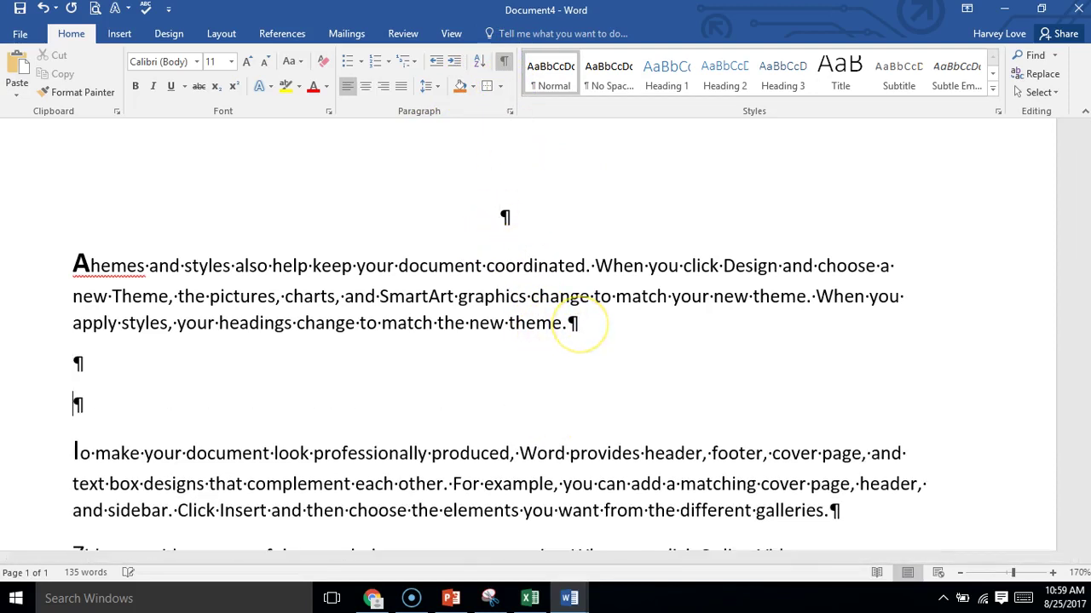
key(BackSpace)
key(BackSpace)
key(BackSpace)
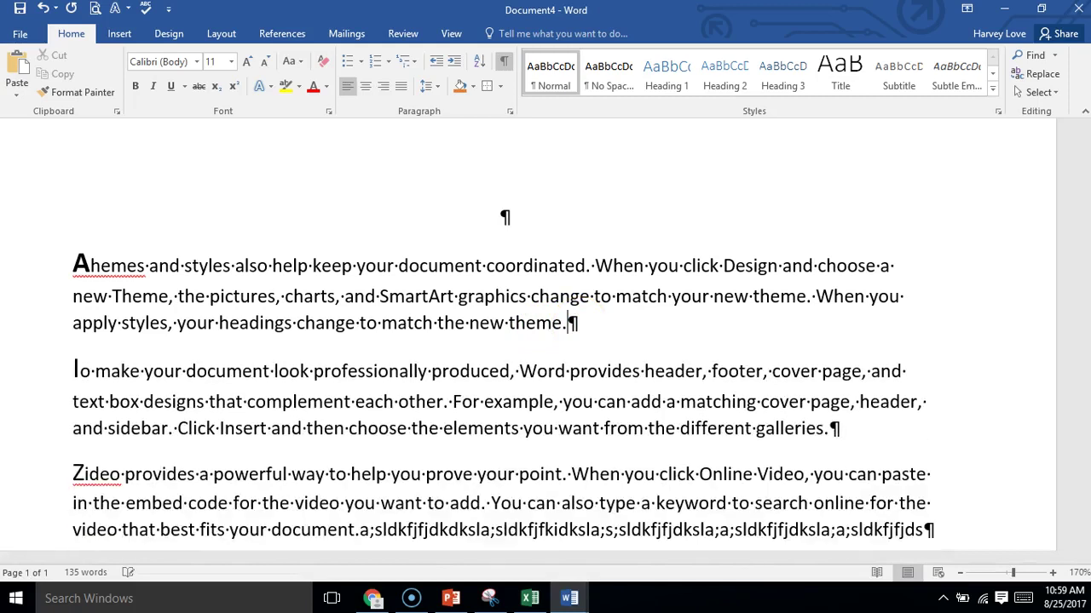
text(.)
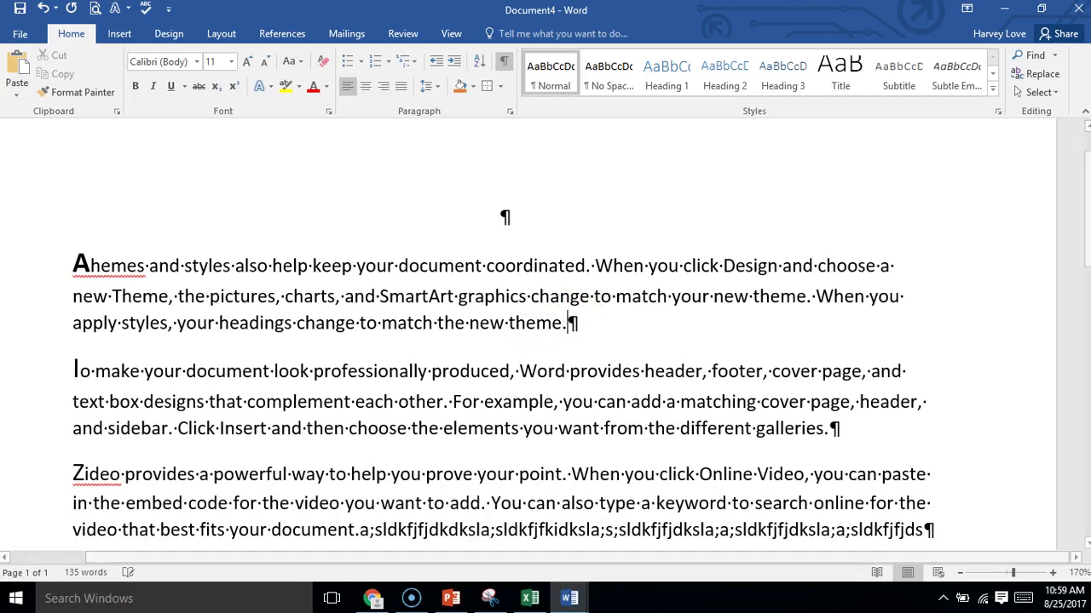
Step: Put all borders around the paragraph starting with A and shade it with the orange theme colour
click(501, 86)
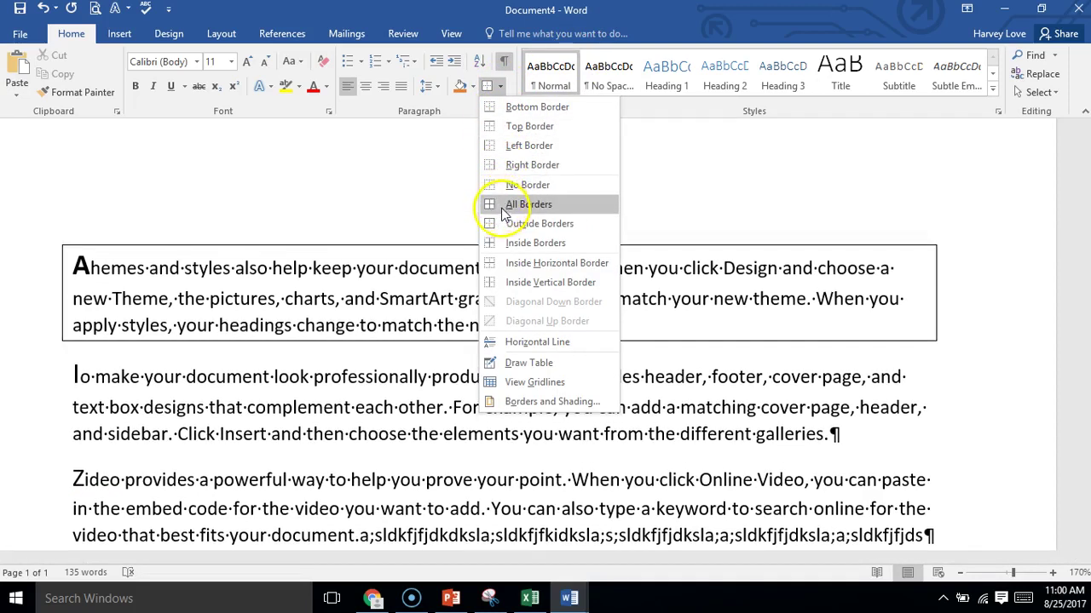
click(502, 213)
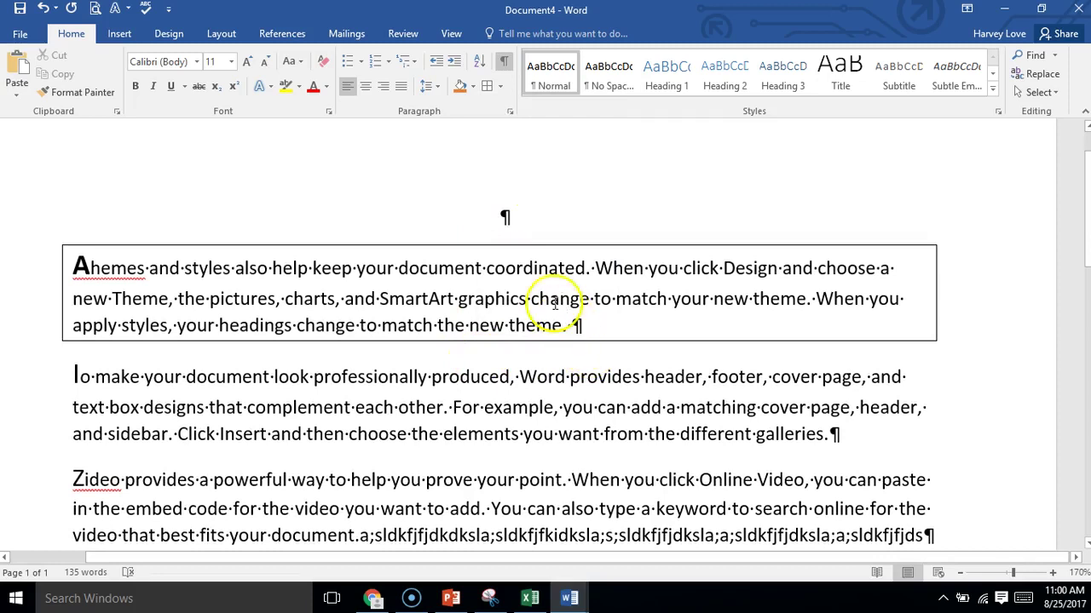
click(473, 86)
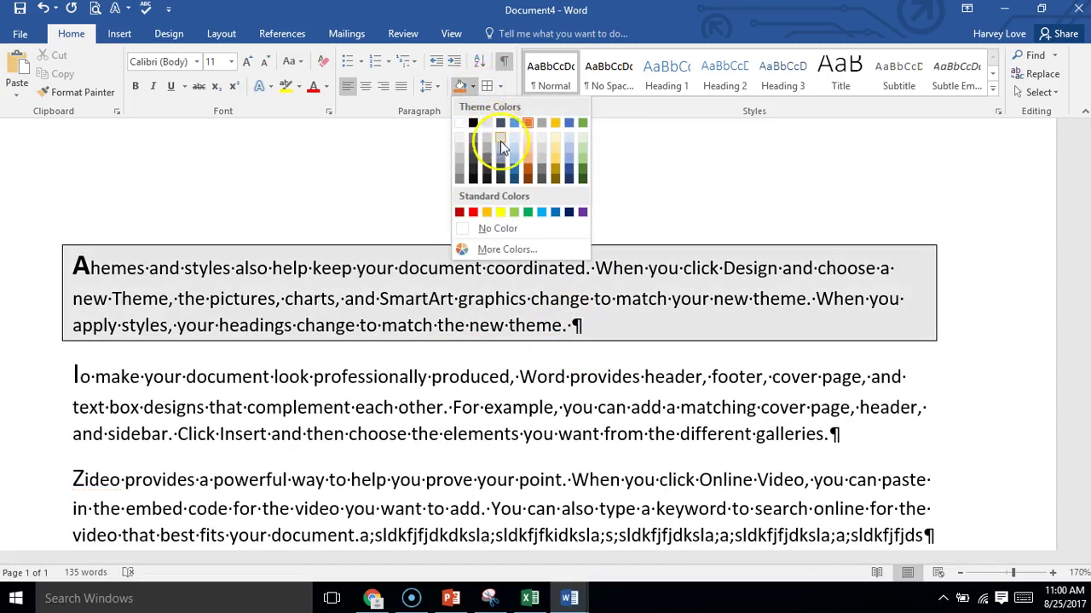
click(528, 122)
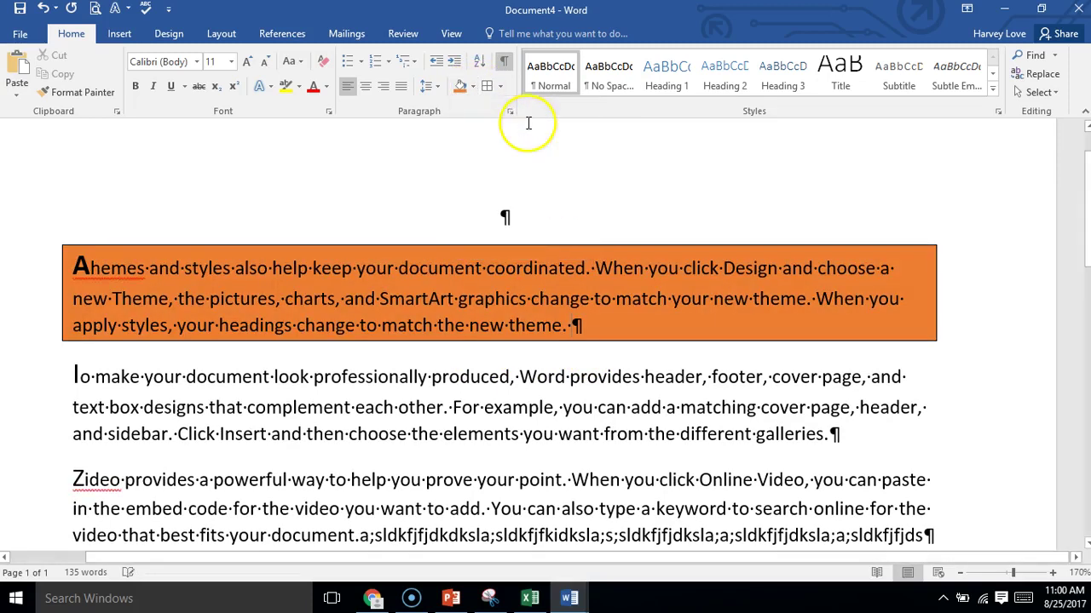
Step: Try justified, right, centred and left alignment on the shaded paragraph, justify it again, and look through the line and paragraph spacing options
click(401, 86)
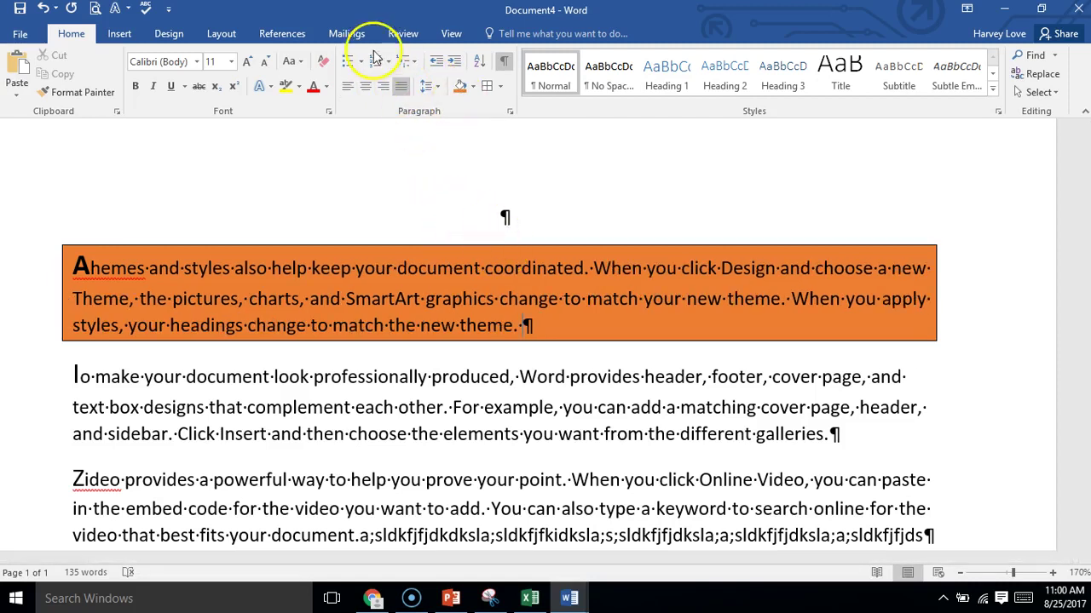
click(385, 88)
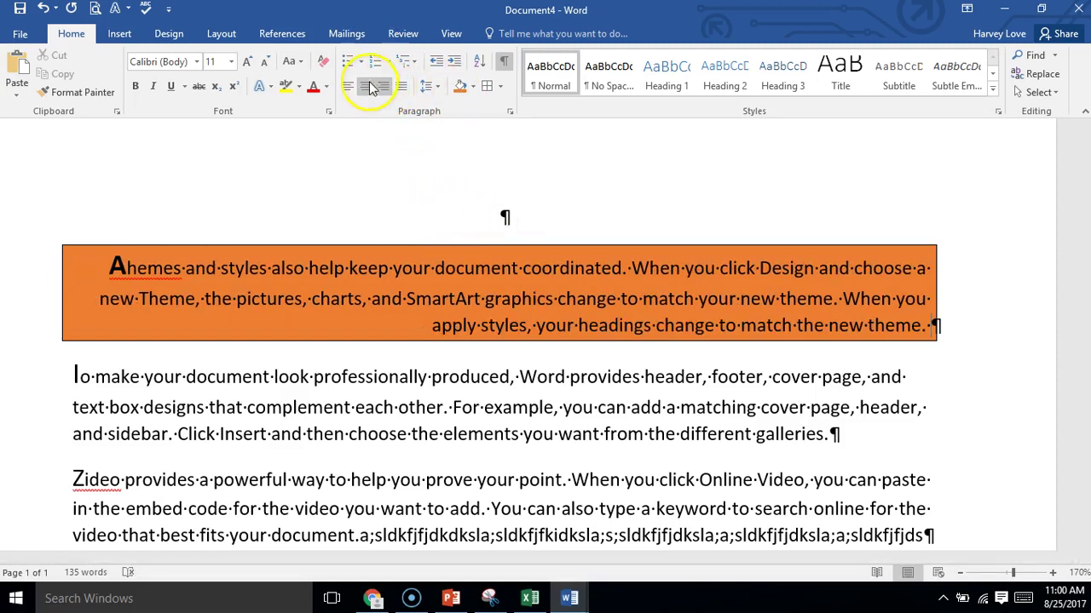
click(367, 86)
click(348, 86)
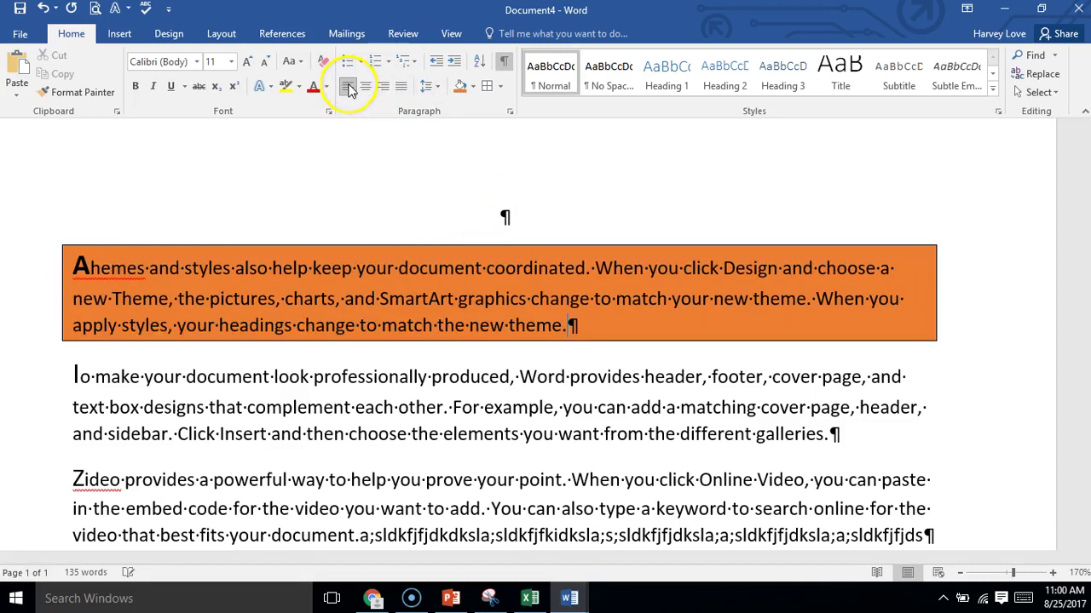
click(402, 87)
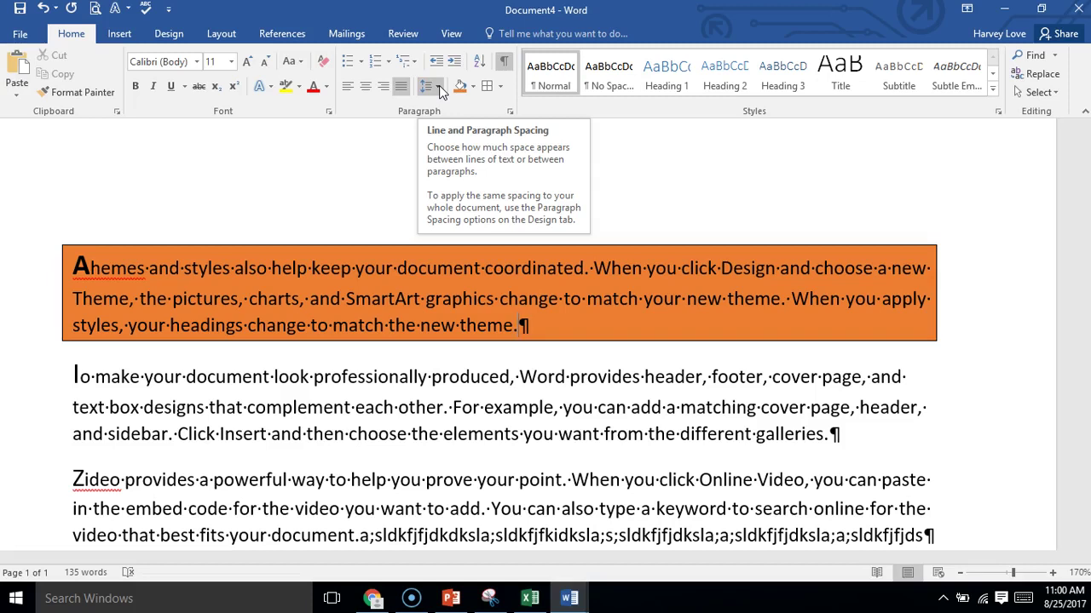
click(439, 85)
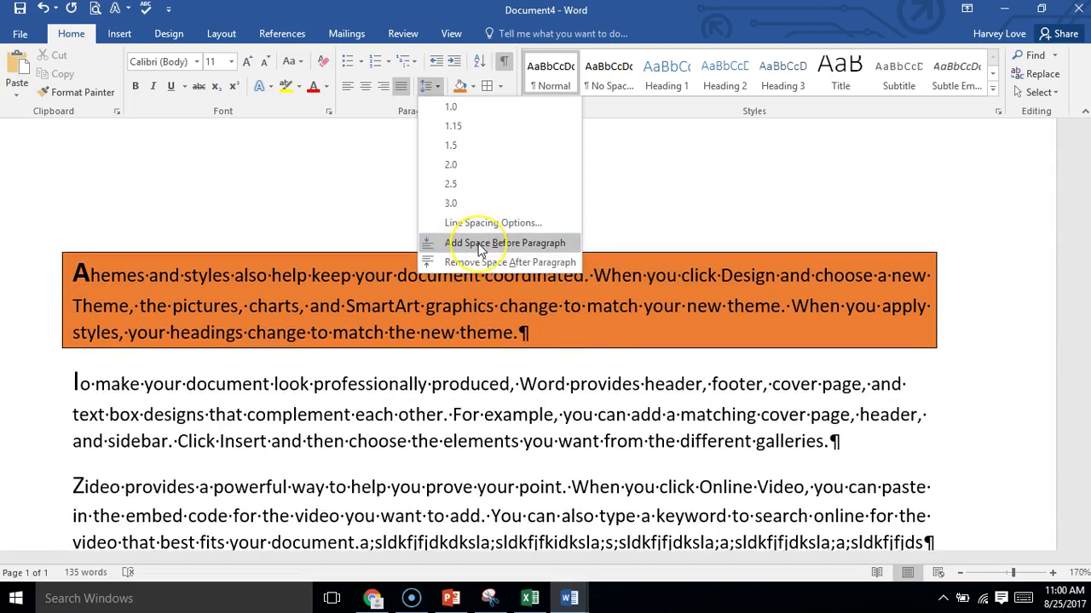
click(401, 163)
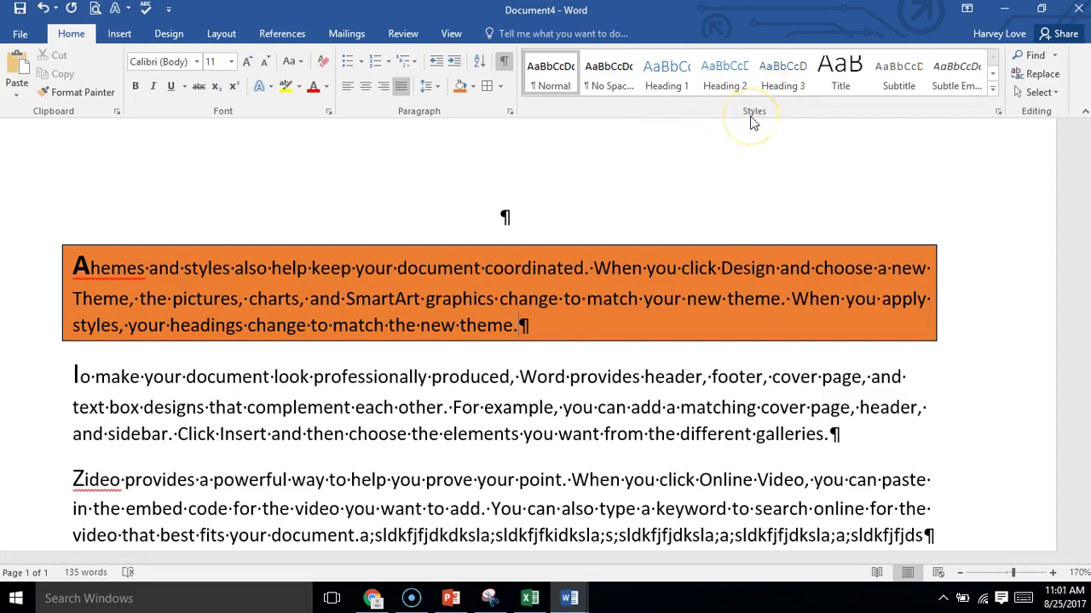
Step: Apply the No Spacing style to the paragraph starting with A and add a line of random filler letters at its end
click(608, 73)
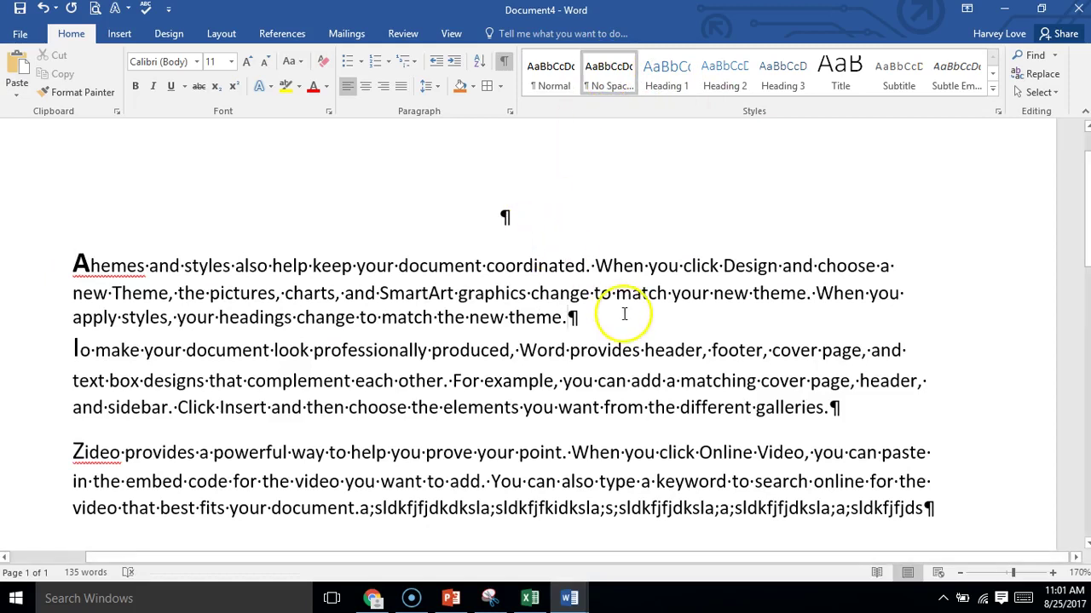
text(dldlllllaa;)
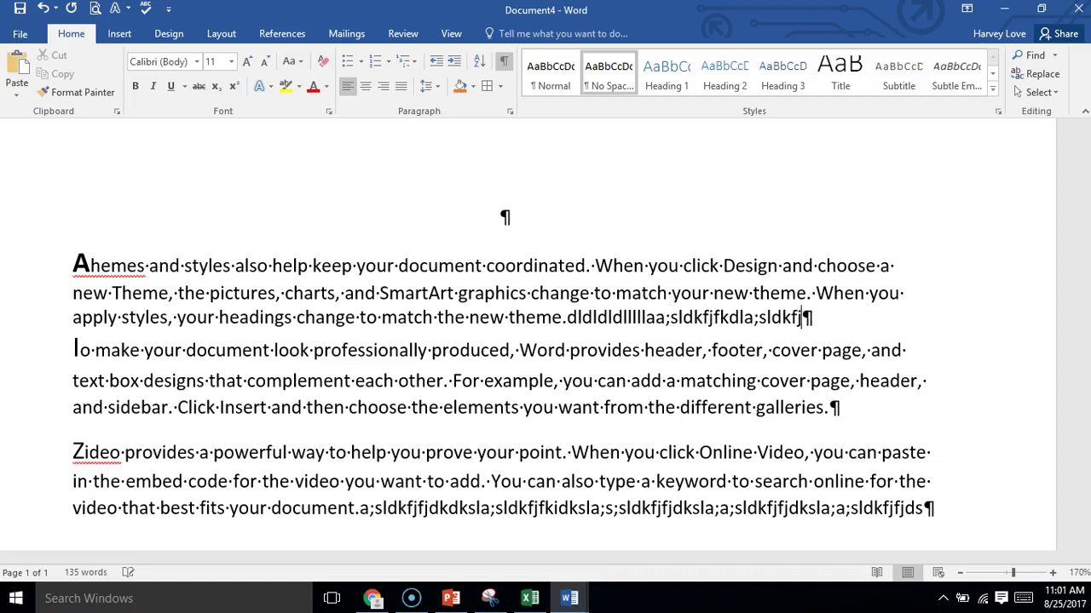
text(sldkfjfkdla;sldkfjfjdkksla;a;sldkfjfgjdkdla;sldkdfjfjdkska;a;sldkdjgfjfkdls;a;a)
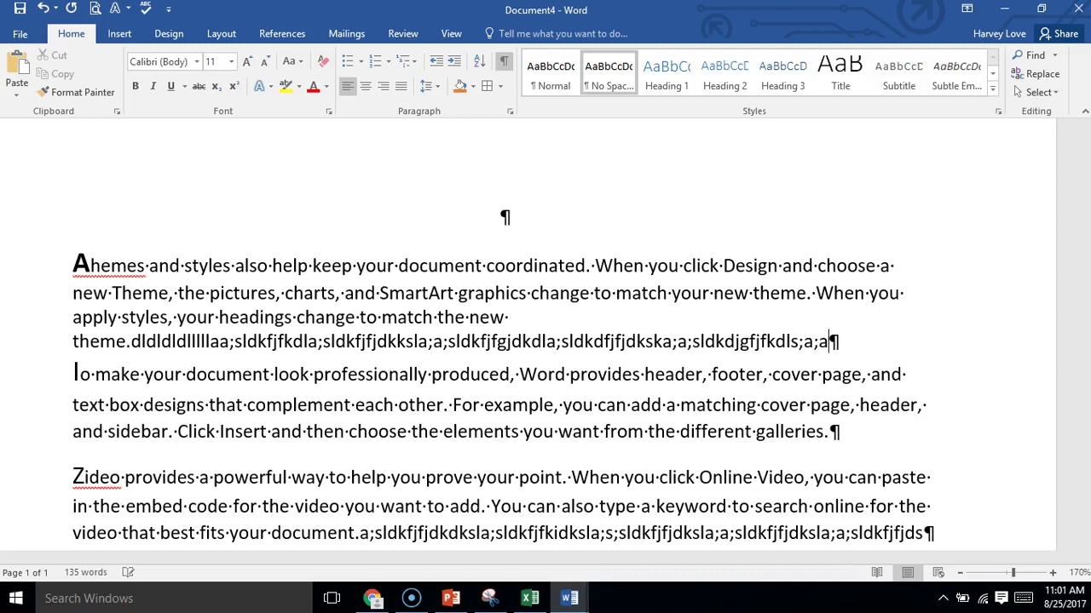
click(559, 404)
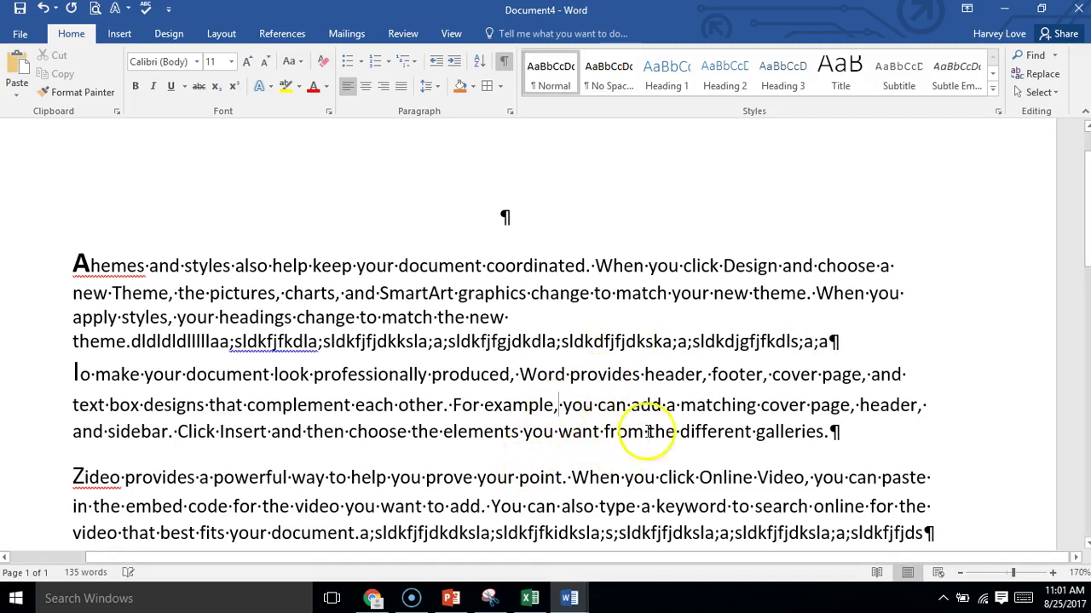
drag(846, 341, 82, 243)
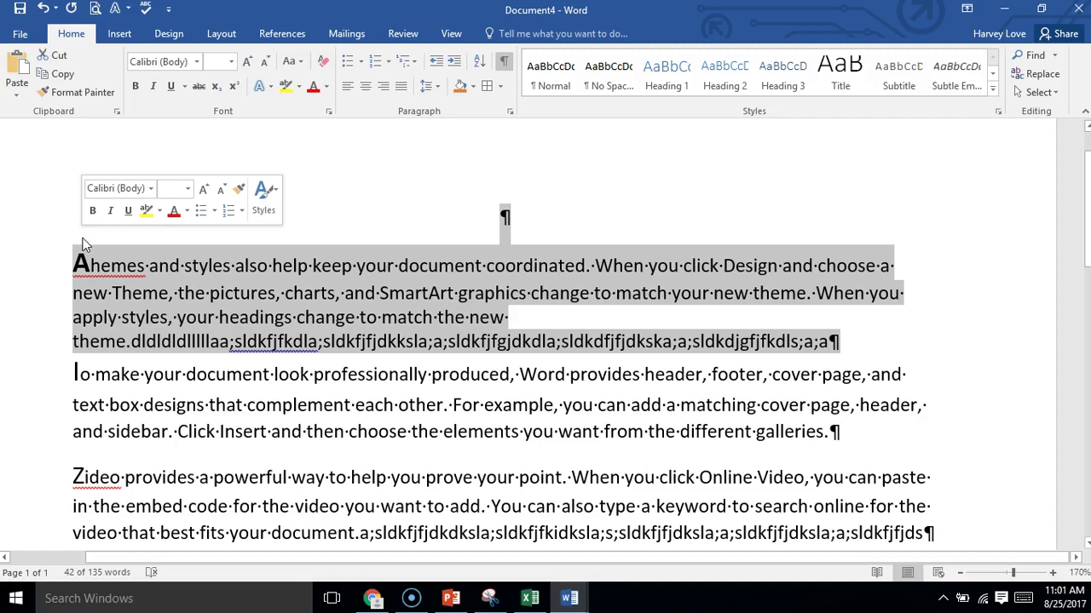
Step: Try the 1) a) i) multilevel list on the empty line above the text and undo it
click(396, 191)
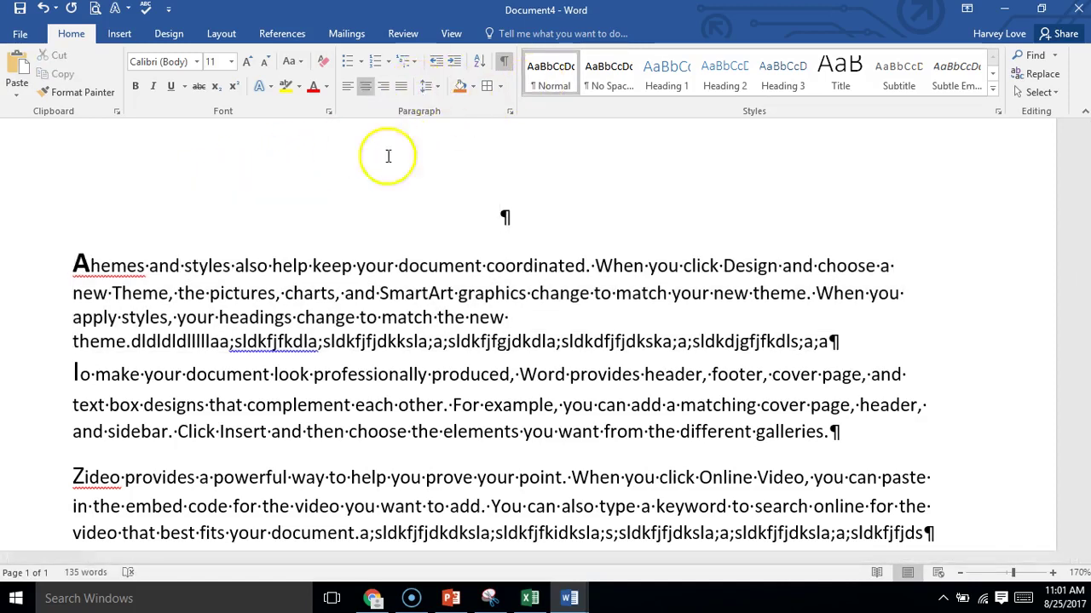
click(416, 64)
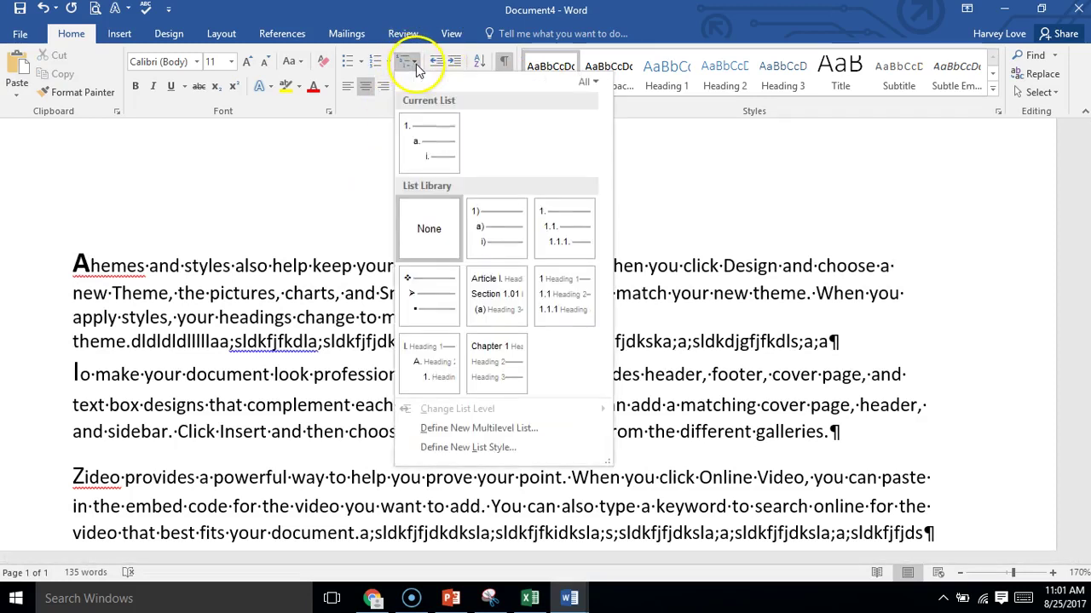
click(523, 241)
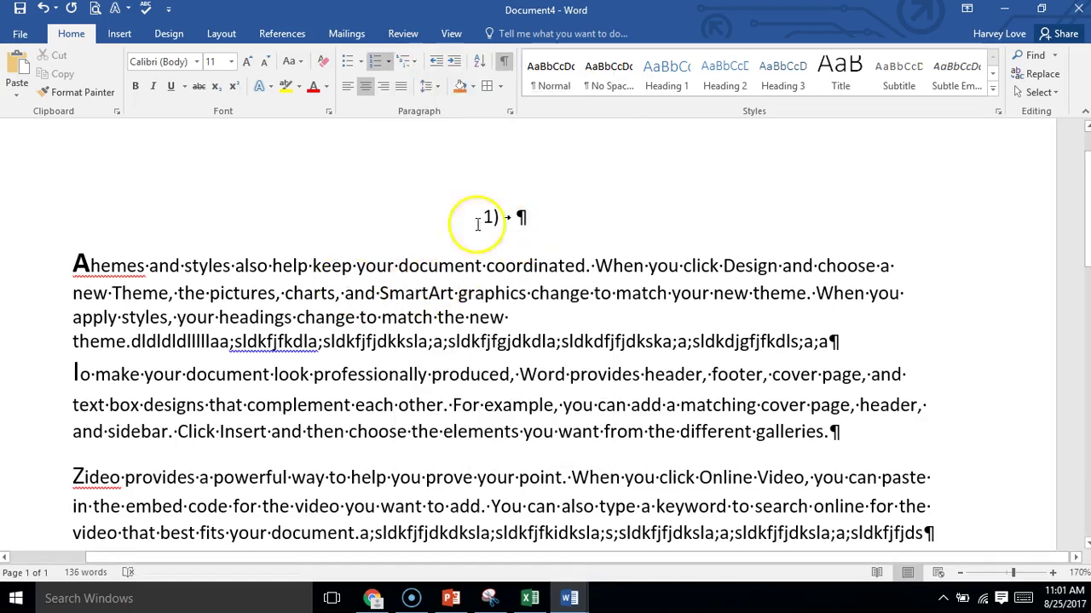
key(ctrl+z)
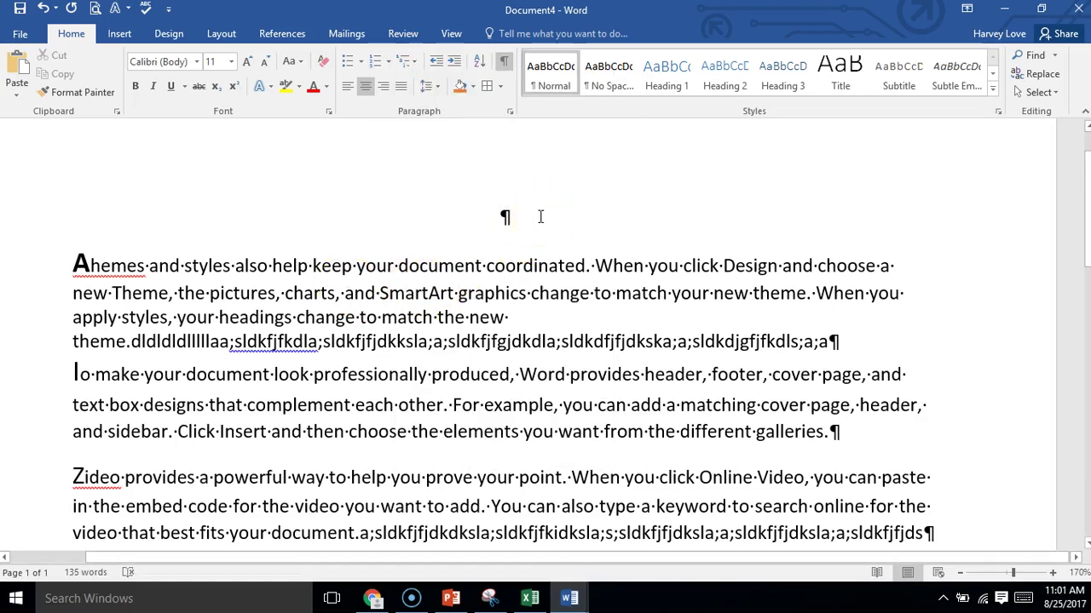
Step: Start a 1) a) i) multilevel list on the empty line and enter the items "A;sldkdj", "A;sldkfj" and "Alskdjfj", leaving an empty fourth item
click(403, 62)
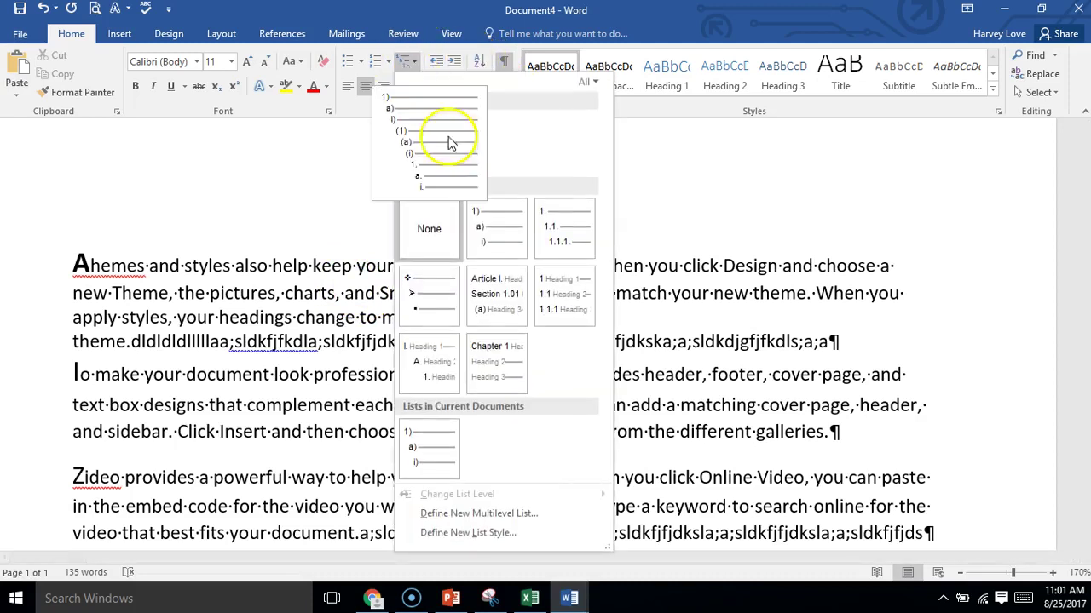
click(441, 158)
text(a;sldkdj)
key(Return)
text(a;sldkfj)
key(Return)
text(alskdj)
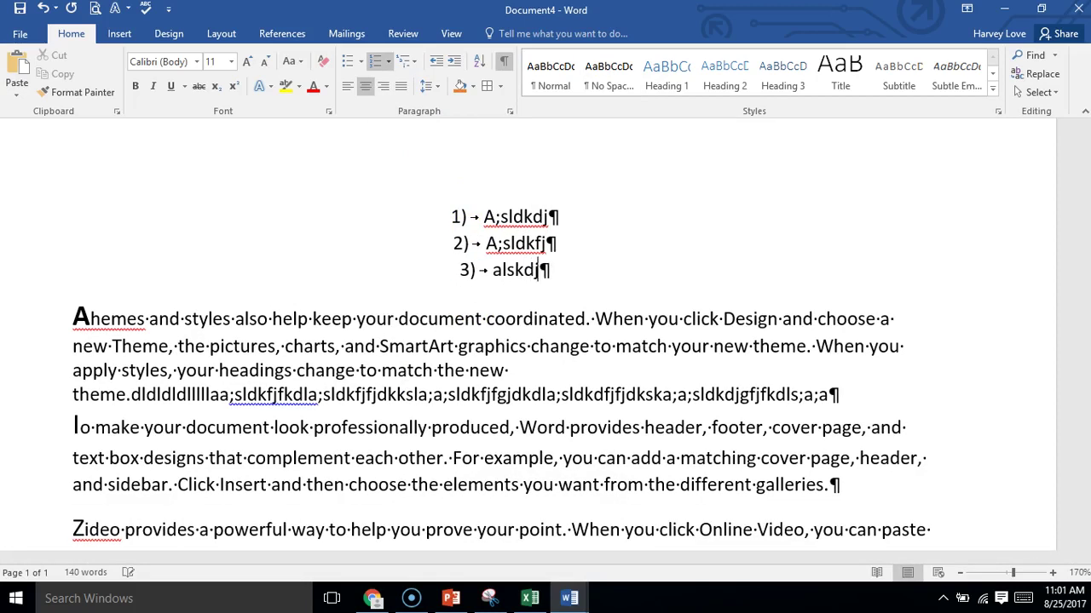
text(fj)
key(Return)
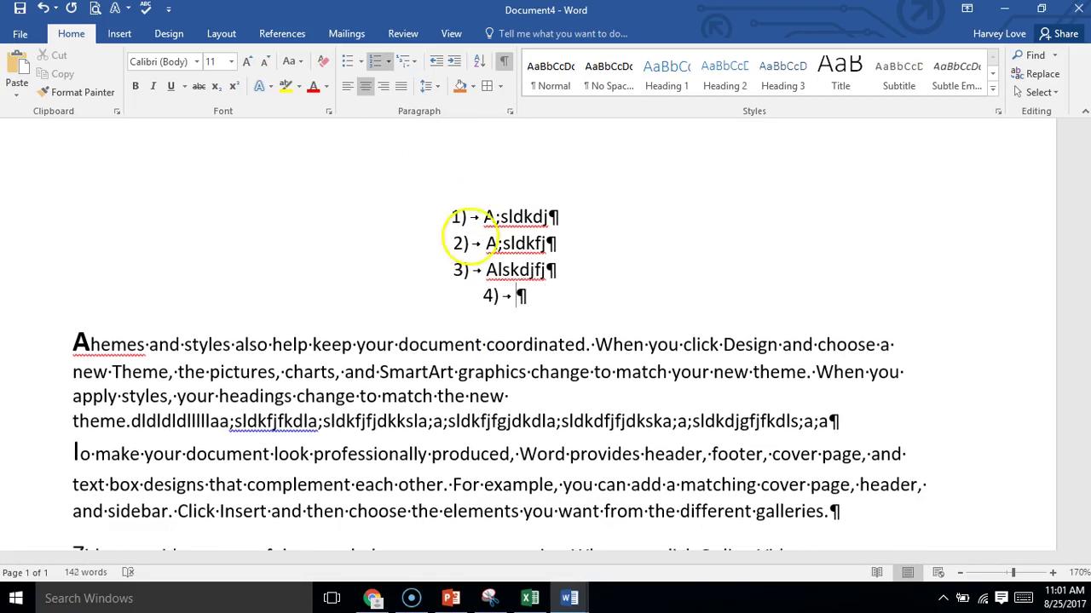
Step: Try A. B. C. numbering on the list and replace it with the aleph (ℵ) bullet
click(390, 61)
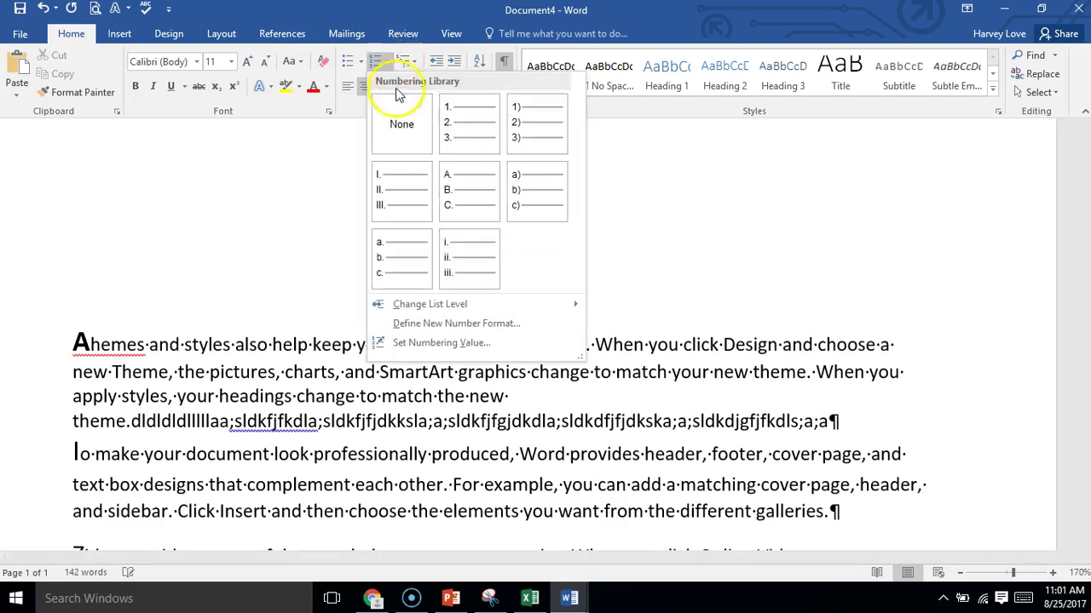
click(452, 207)
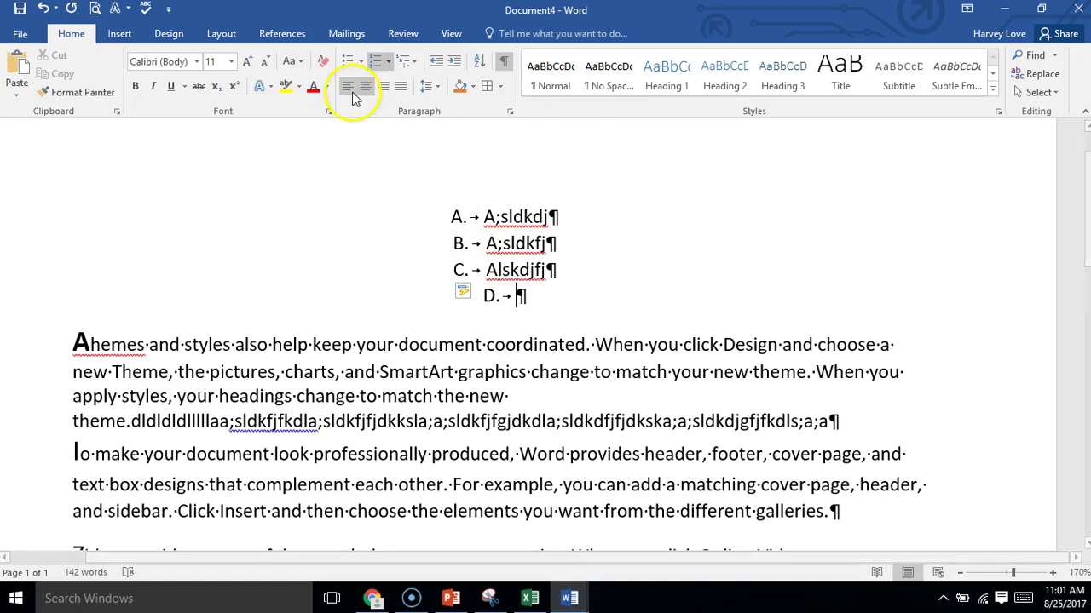
click(359, 63)
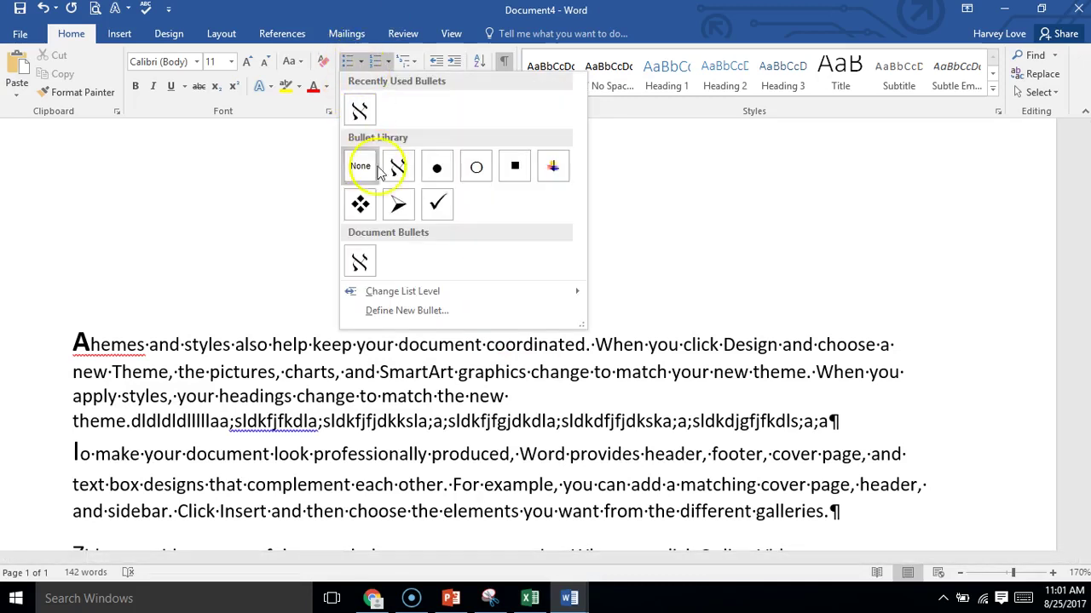
click(360, 111)
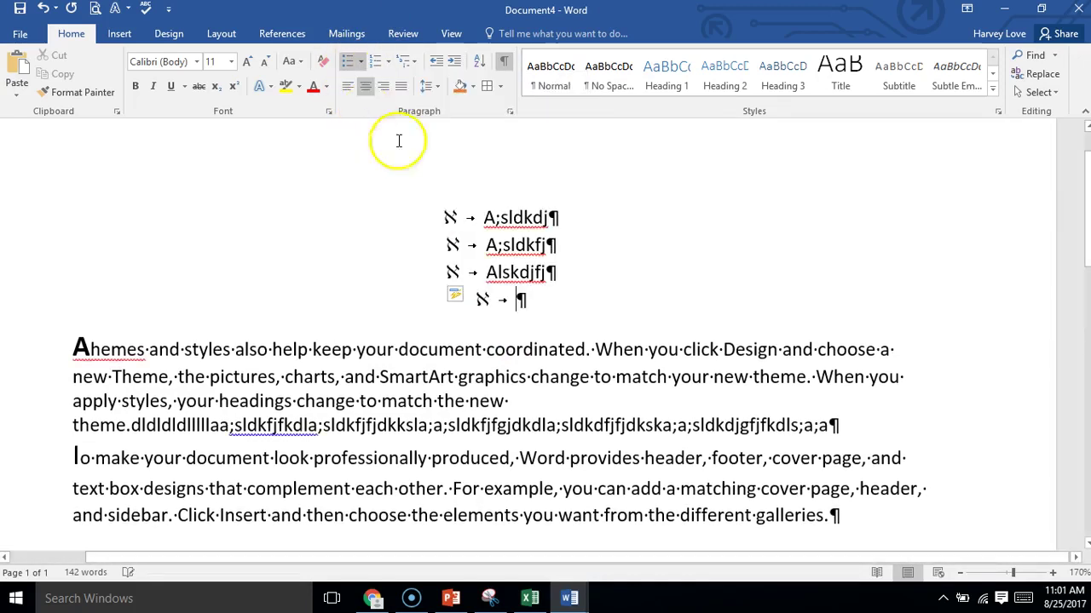
Step: Define a new bullet for the list using the © symbol, character code 211 in the Symbol font
click(360, 62)
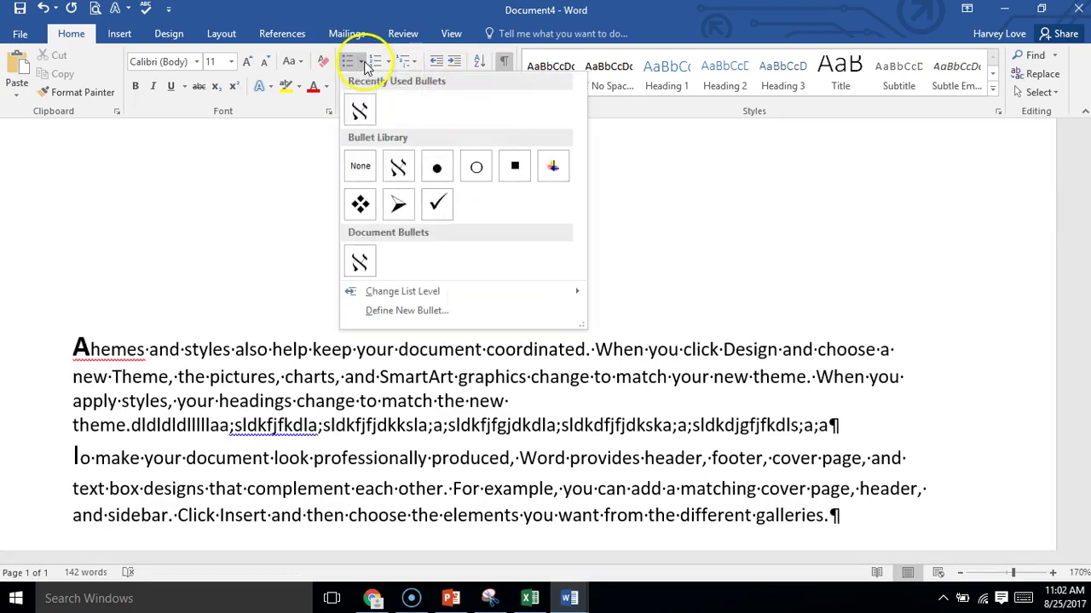
mouse_move(419, 298)
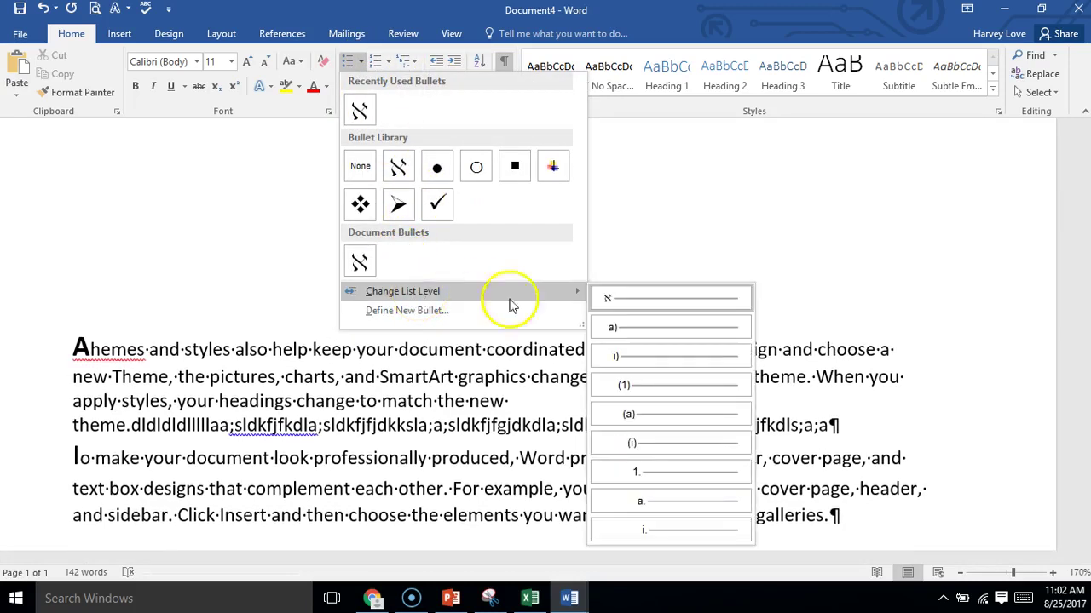
click(476, 310)
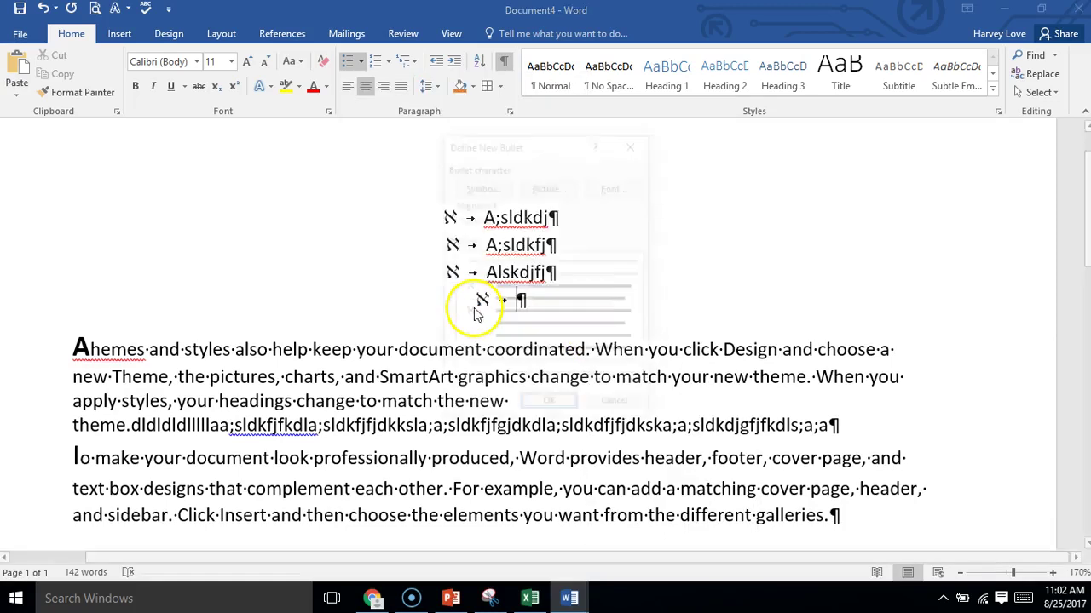
click(492, 188)
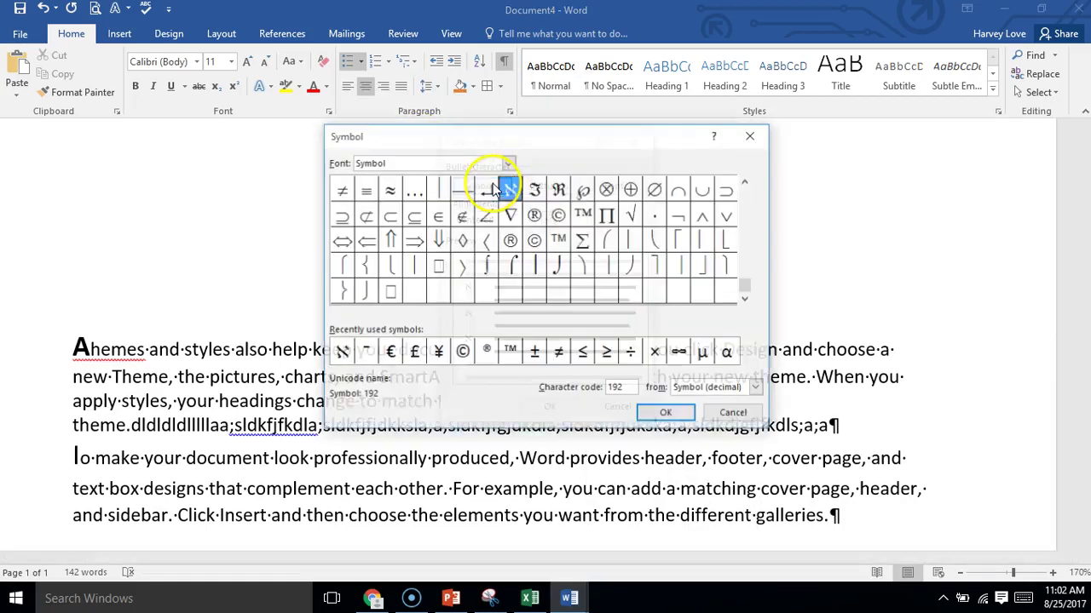
click(559, 215)
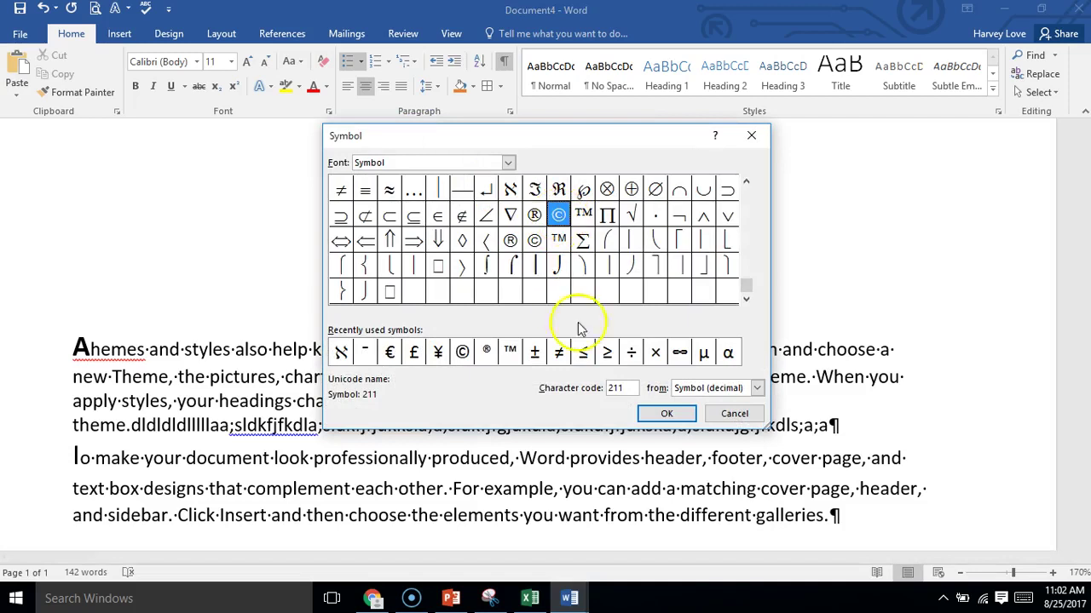
click(665, 414)
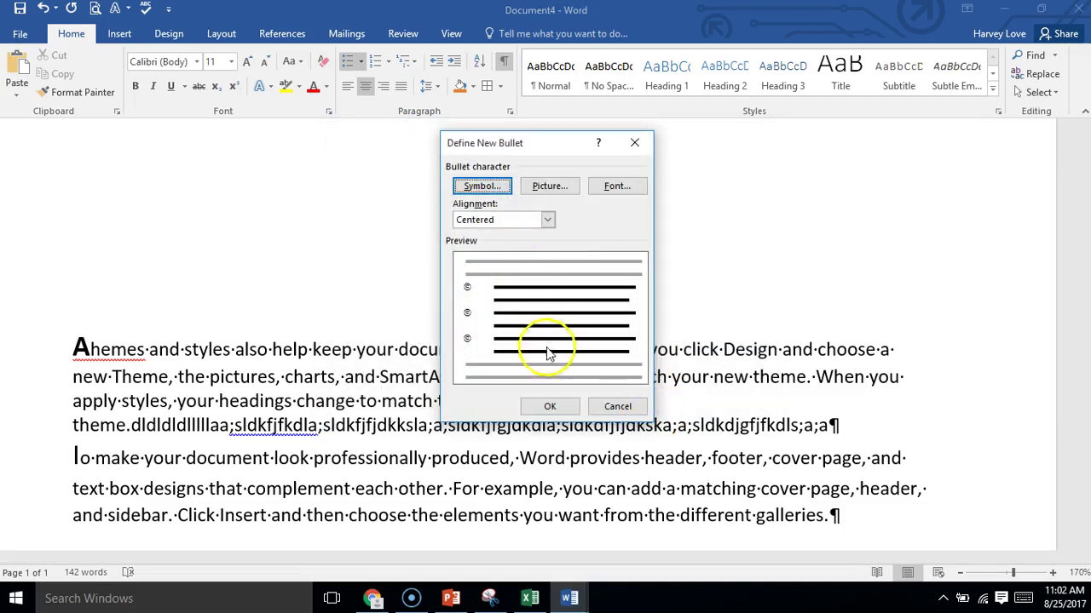
click(550, 406)
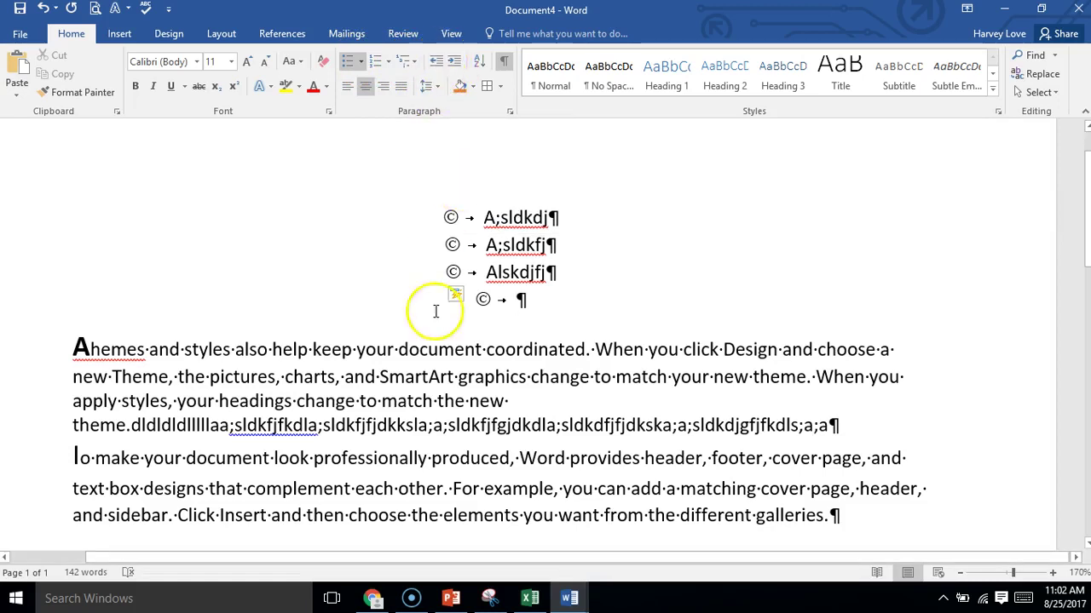
Step: Increase the indent of the paragraph starting with A and decrease it again
drag(521, 398, 98, 342)
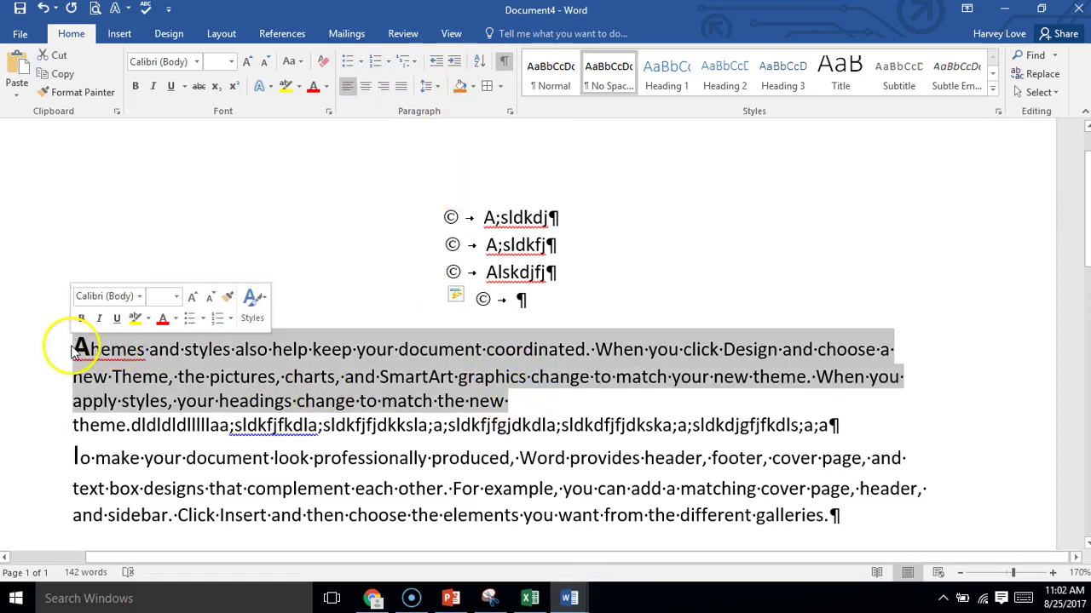
click(454, 65)
click(441, 66)
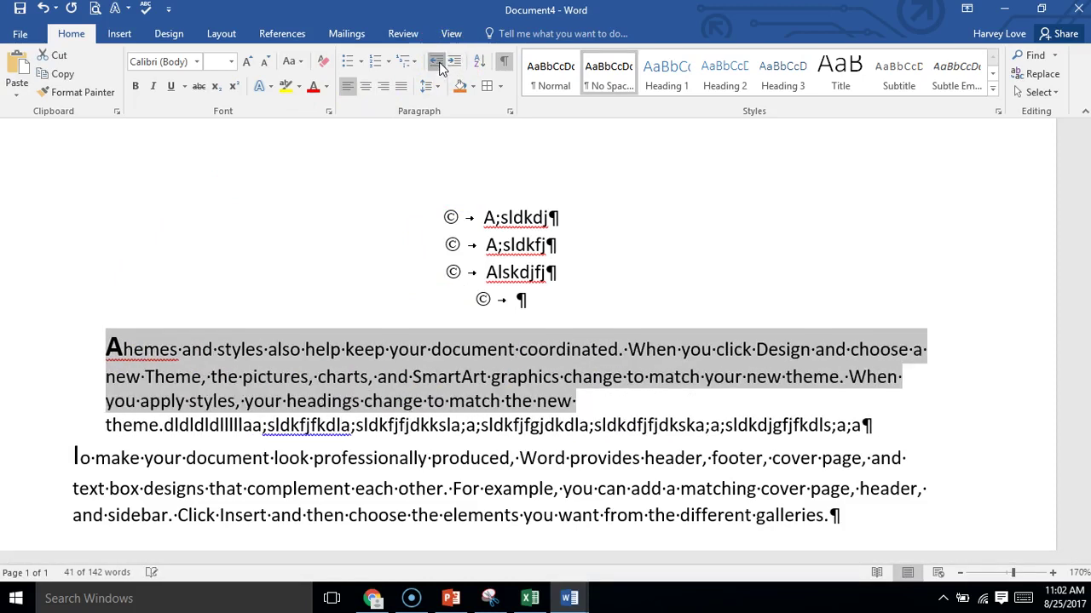
Step: Toggle the paragraph formatting marks and leave them hidden in the document
click(478, 62)
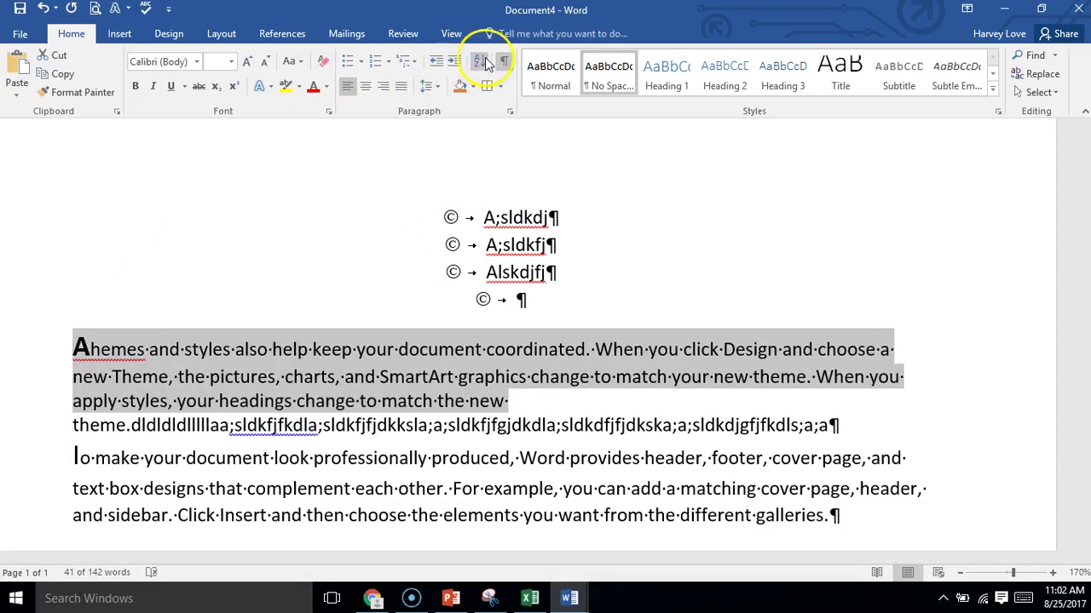
click(504, 61)
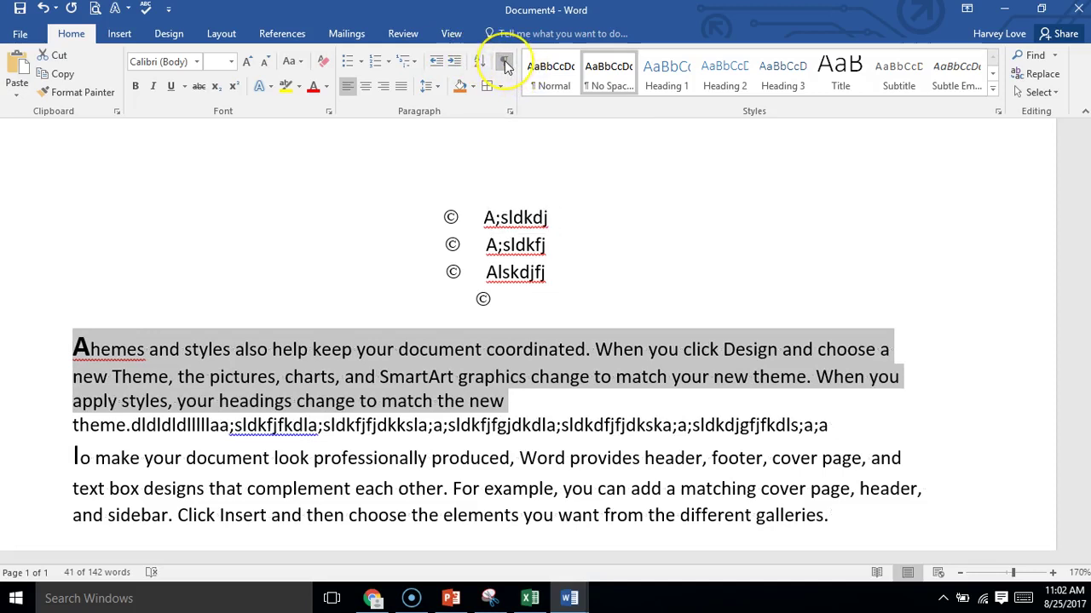
click(505, 60)
click(505, 61)
Step: Apply orange shading to the selected text in the paragraph starting with A
click(500, 89)
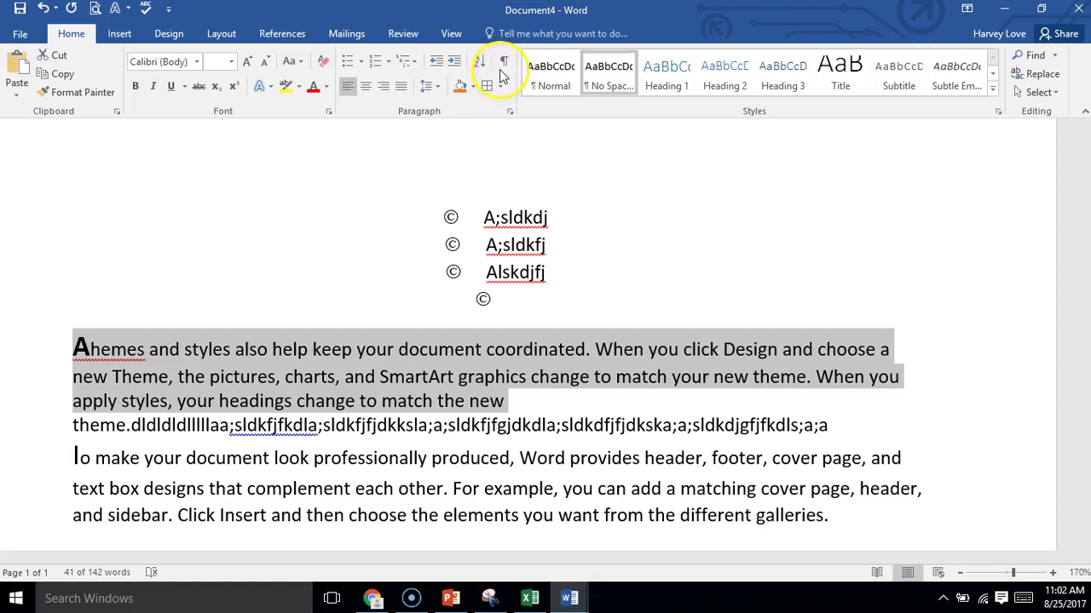
click(501, 88)
click(501, 88)
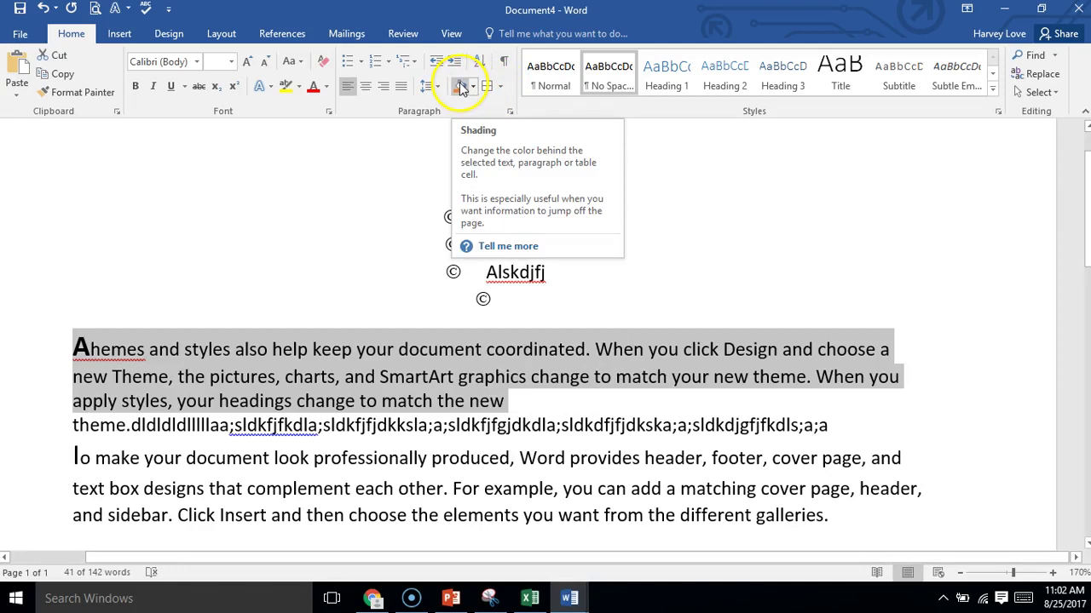
click(460, 89)
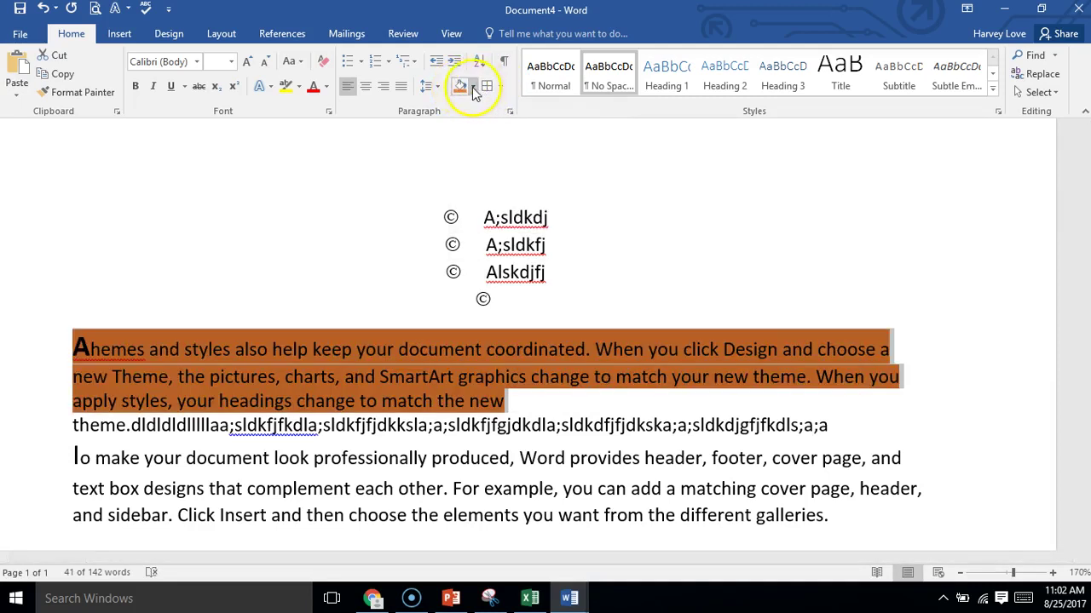
click(473, 87)
click(527, 122)
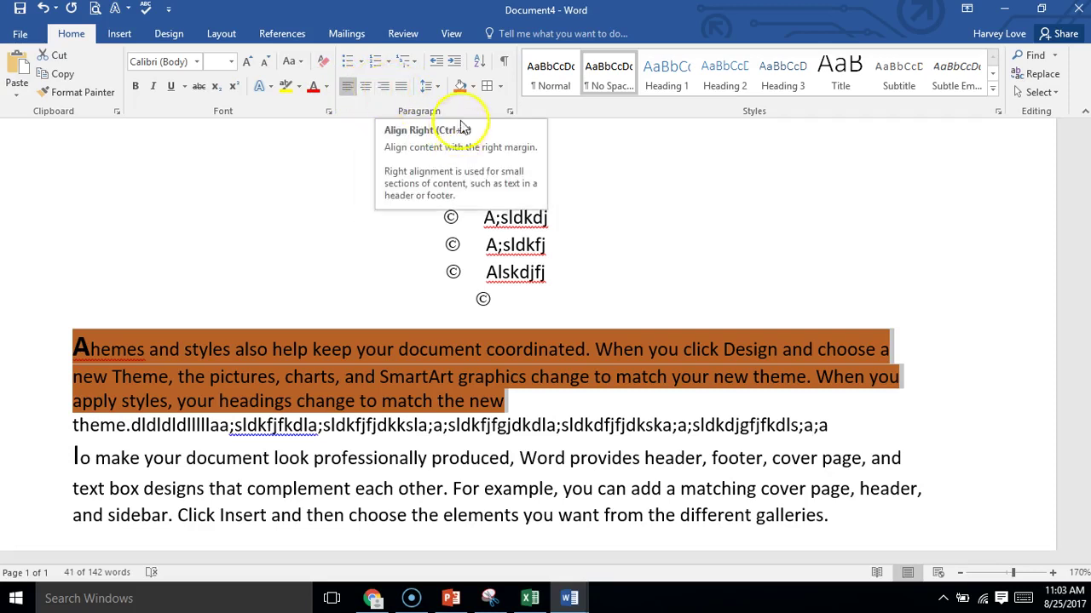
Step: Try different left indents for the shaded paragraph in the Paragraph settings, ending at 0.4"
click(509, 114)
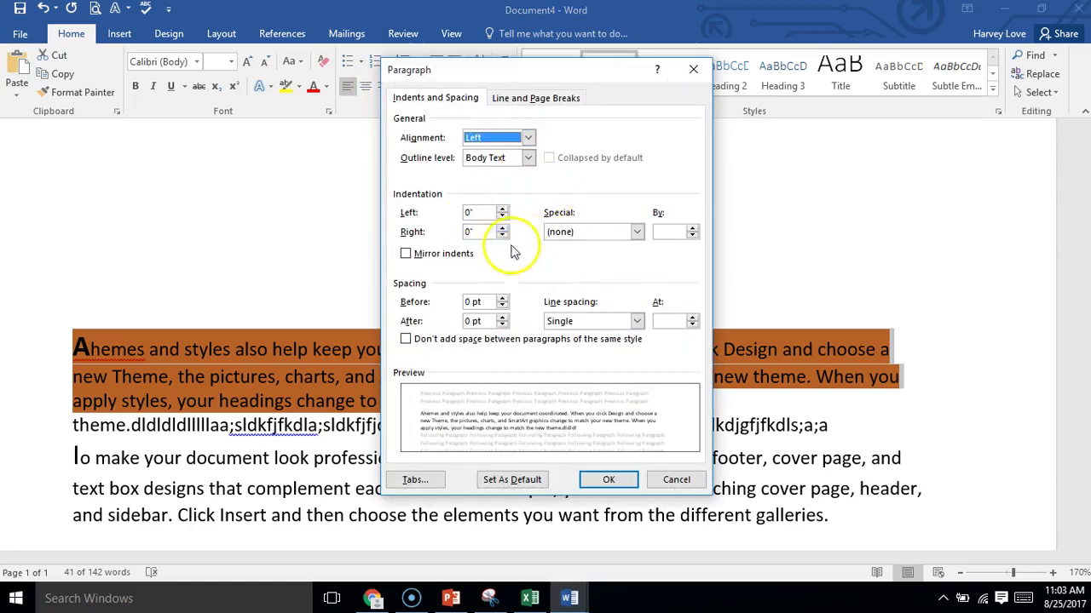
click(503, 209)
click(503, 209)
click(503, 208)
click(503, 208)
click(502, 209)
click(503, 209)
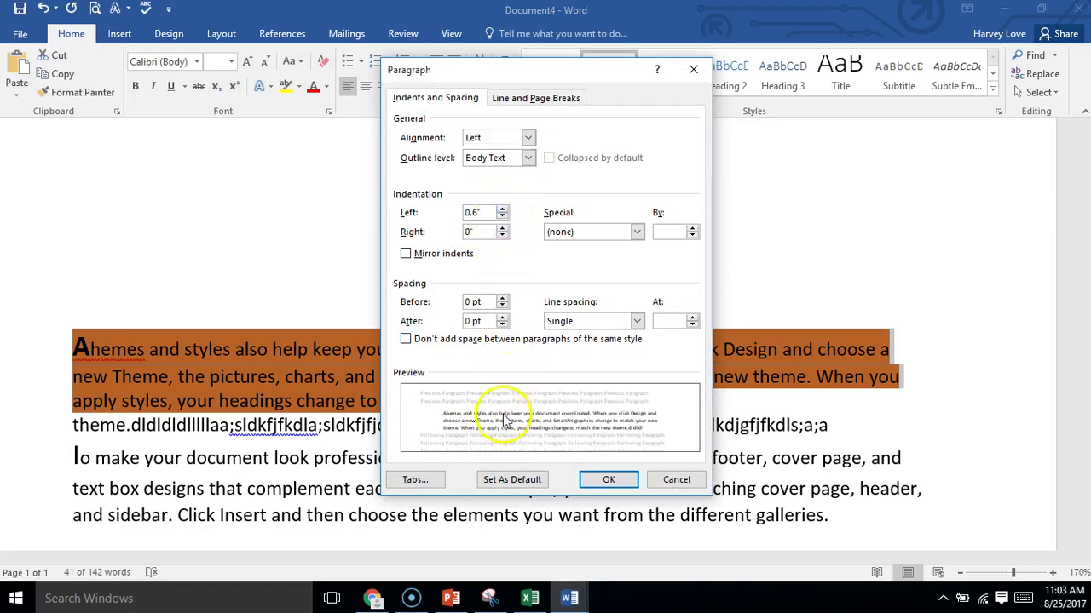
click(503, 210)
click(502, 210)
click(502, 210)
click(503, 210)
click(502, 209)
click(503, 209)
click(503, 217)
click(503, 217)
click(502, 217)
click(503, 217)
click(503, 218)
click(503, 217)
click(502, 217)
click(503, 218)
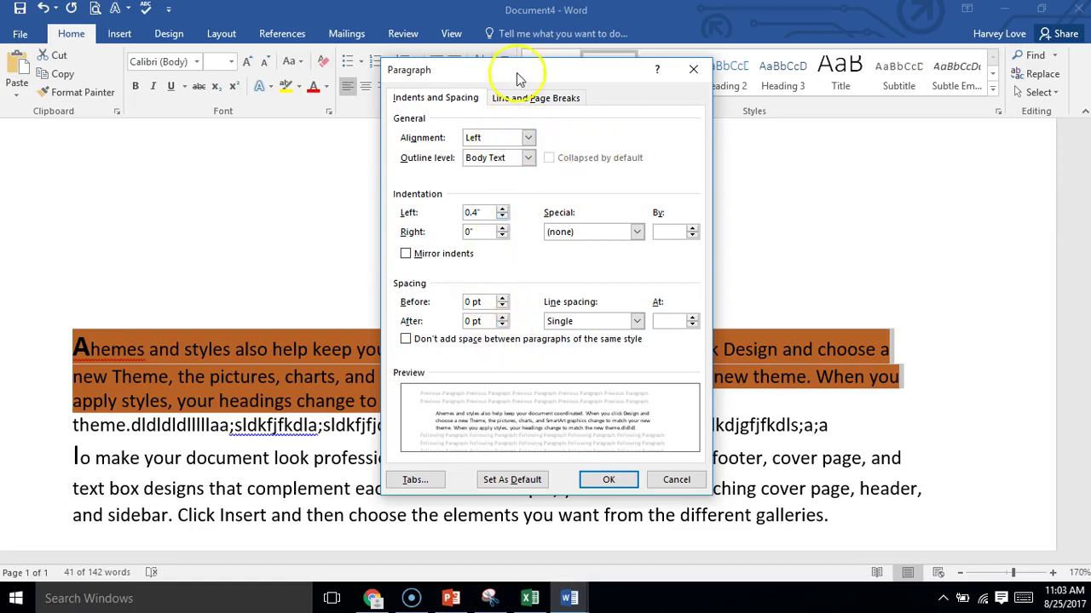
Step: Enable Page break before for the shaded paragraph and apply the paragraph settings
click(527, 98)
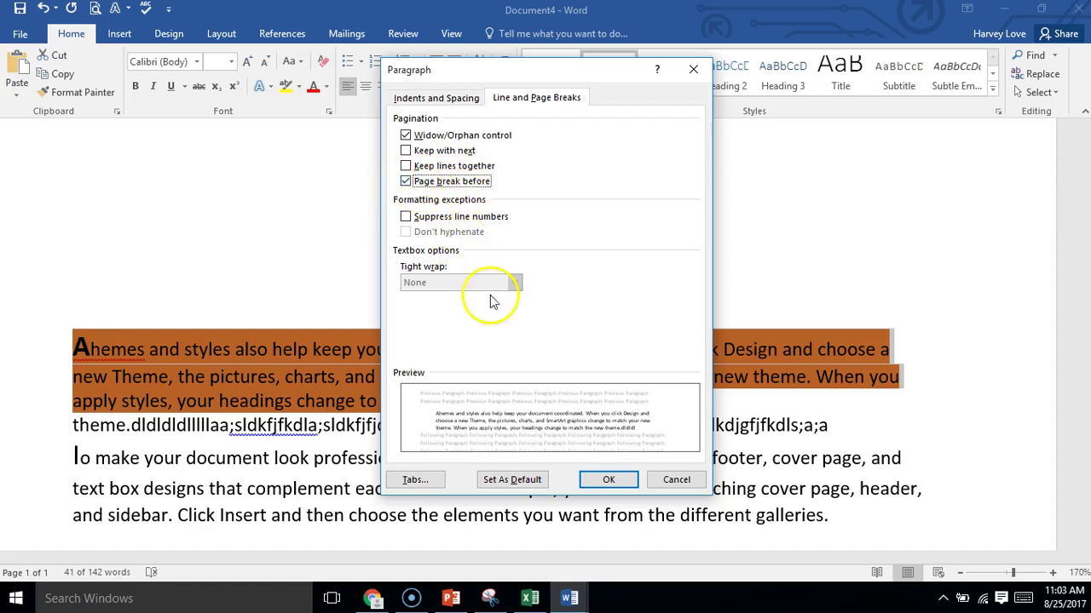
click(610, 481)
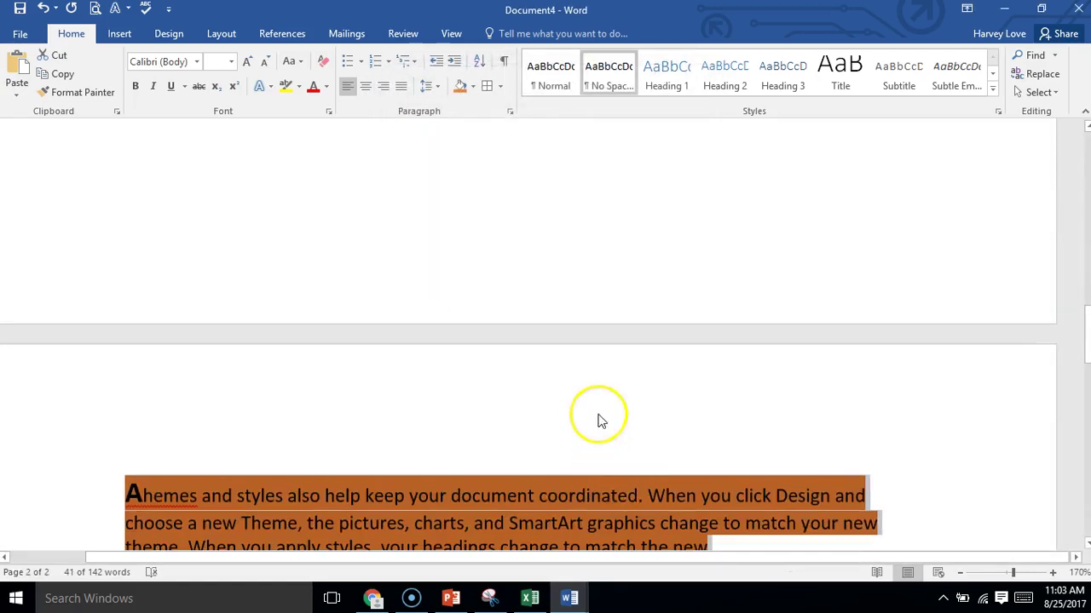
Step: Undo the indent and page break settings applied to the shaded paragraph
drag(1085, 339, 1062, 139)
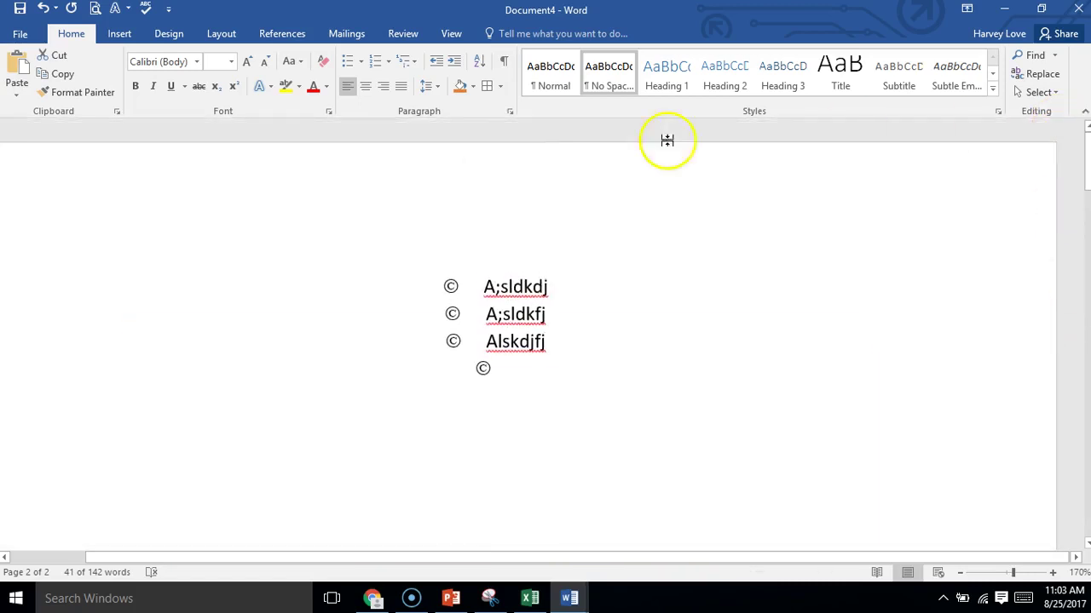
click(42, 7)
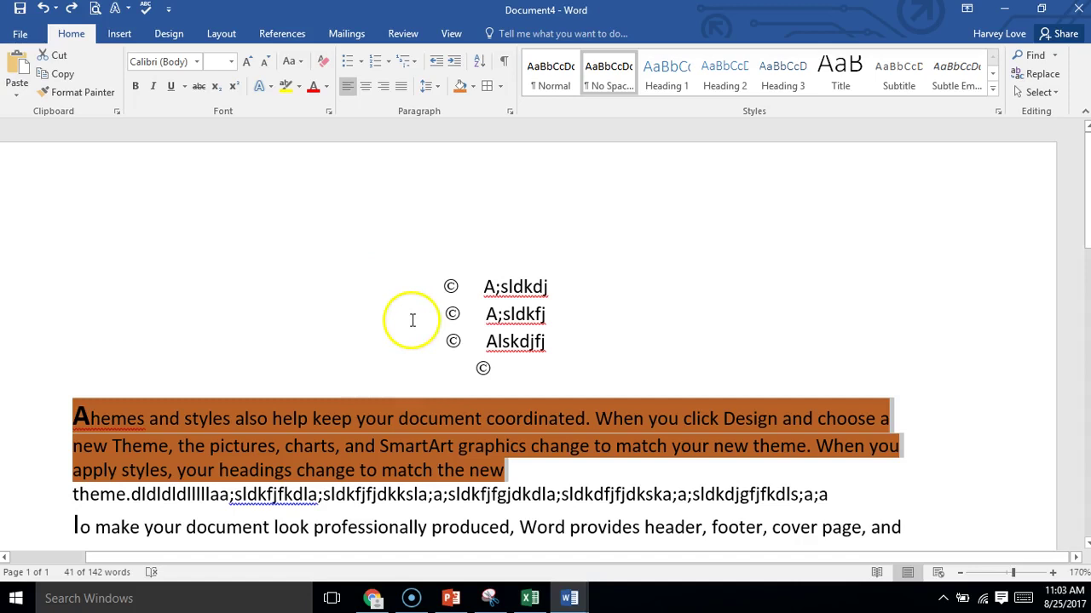
drag(1087, 236, 1088, 273)
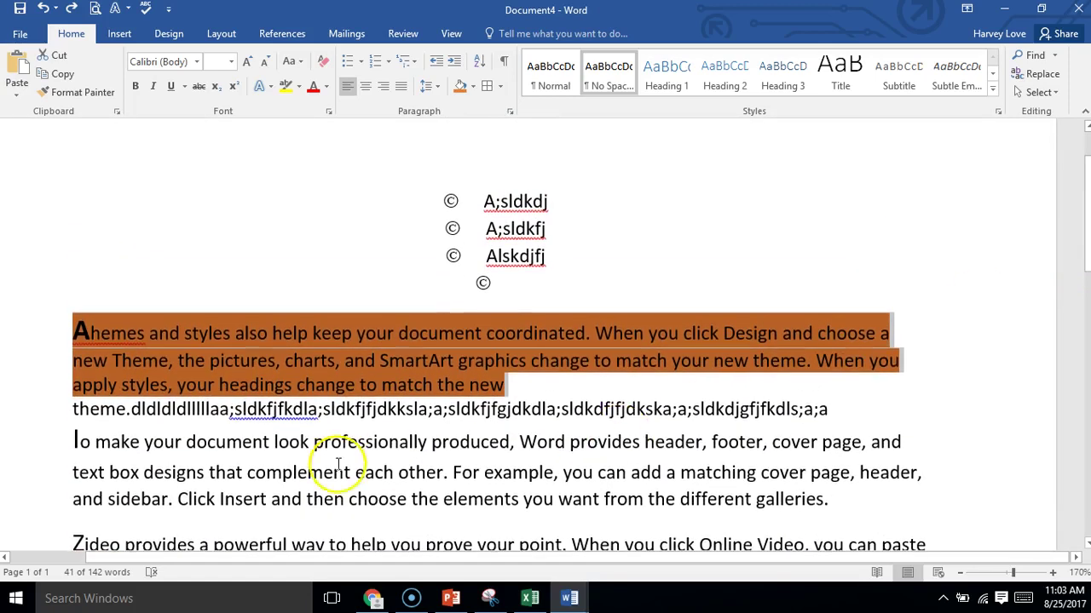